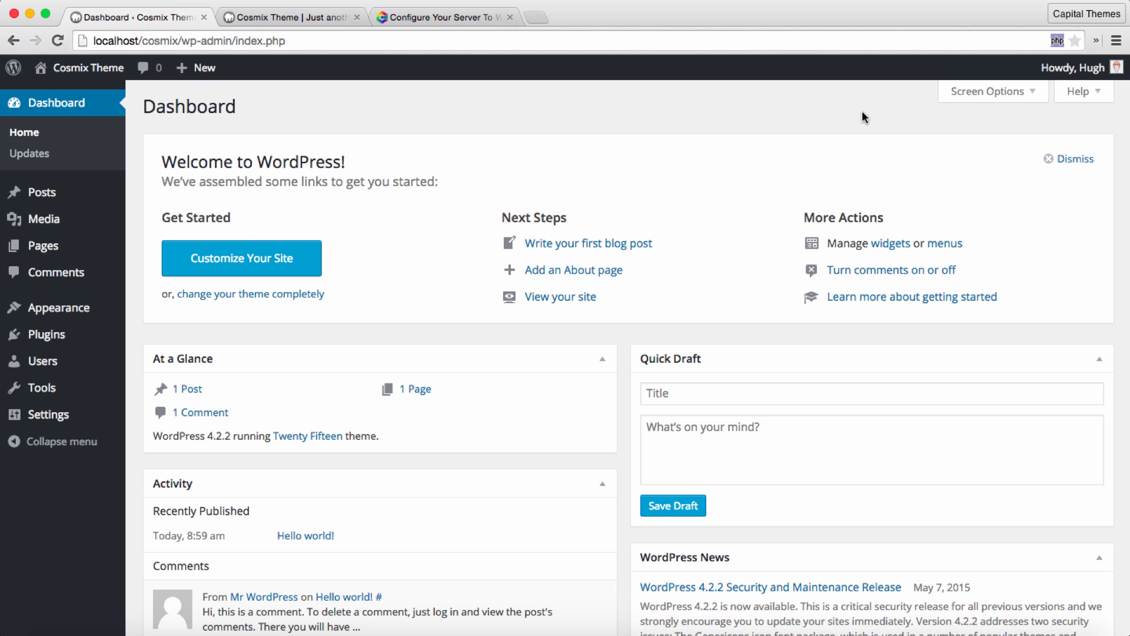
# Step: Review the recommended PHP settings list in the Cosmix documentation article on configuring the server for WordPress
pyautogui.press('super+3')
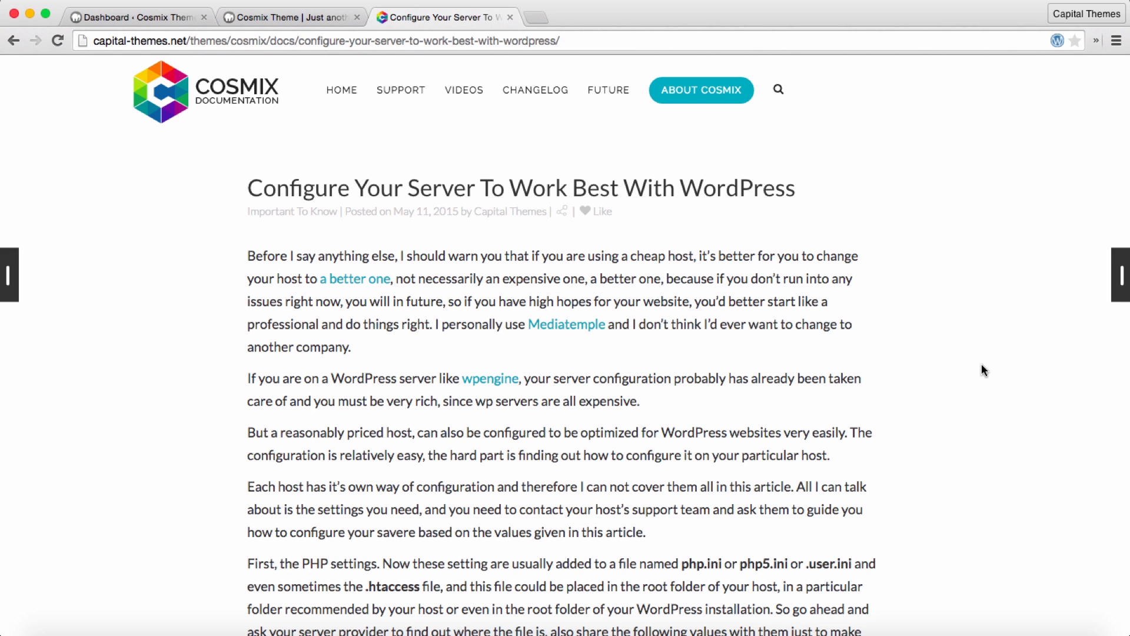
pyautogui.scroll(-5, 981, 365)
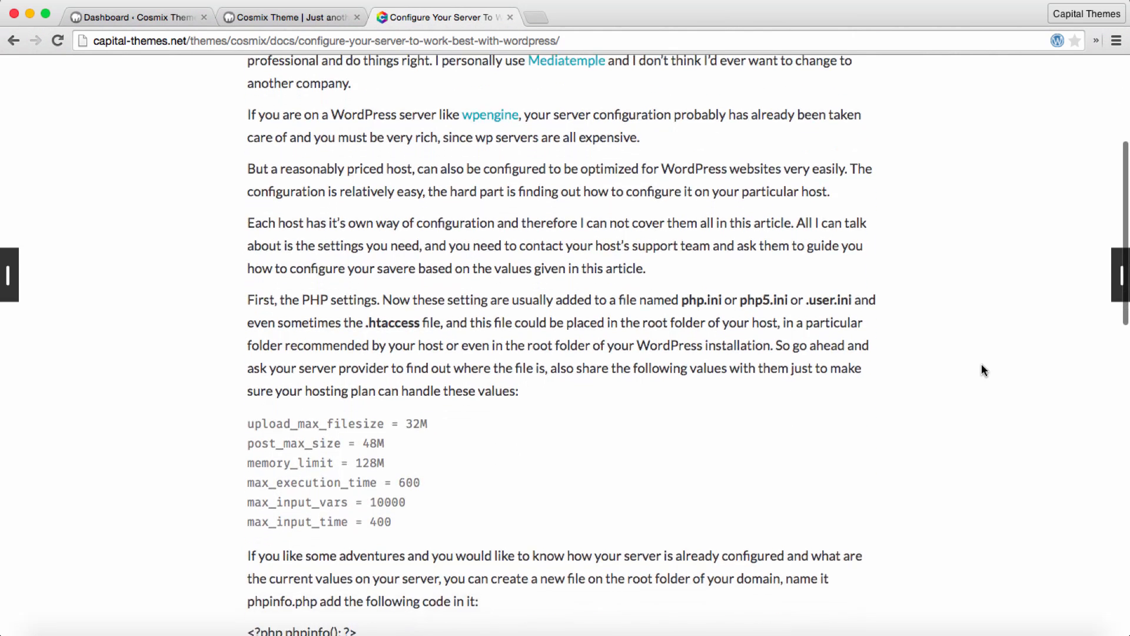
pyautogui.scroll(-2, 981, 365)
pyautogui.tripleClick(389, 385)
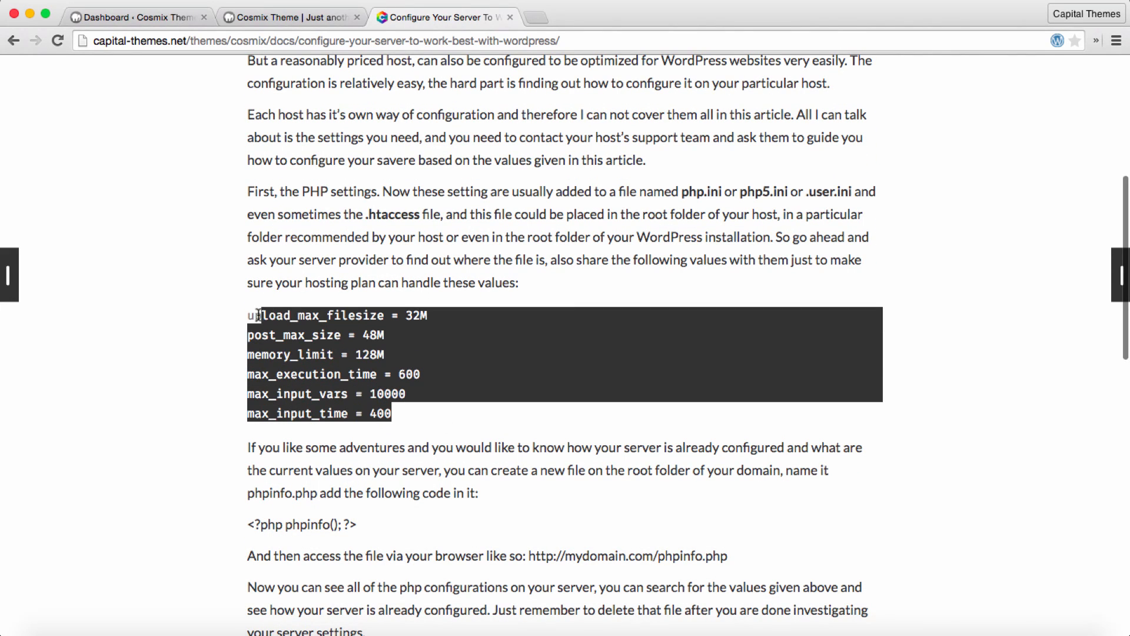
pyautogui.click(581, 303)
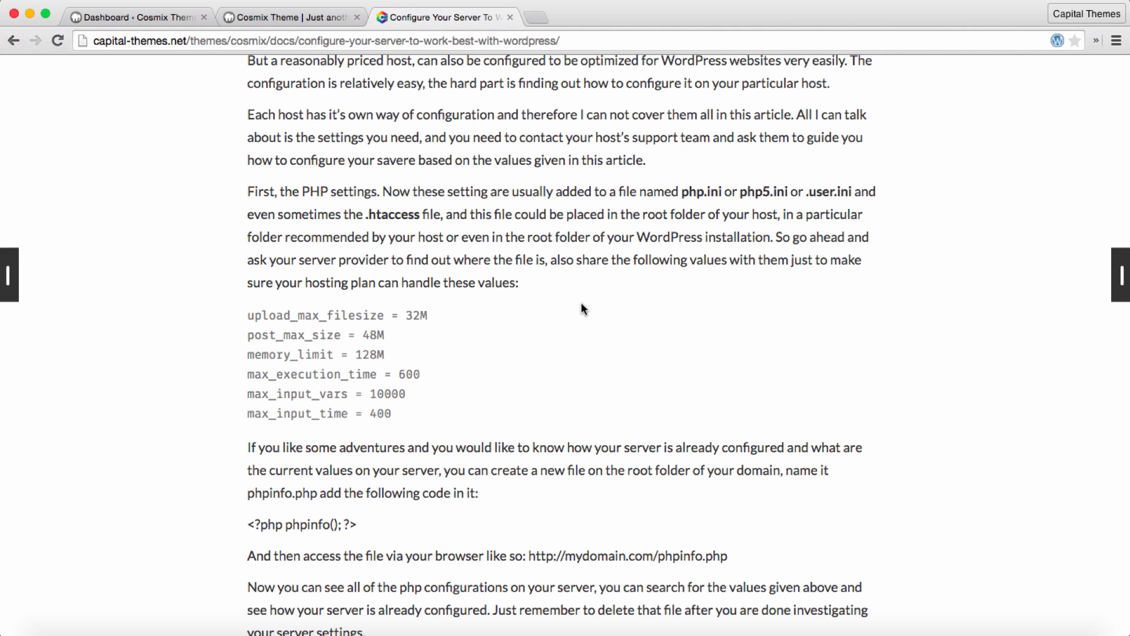
# Step: Review the article's instructions on adding the memory limit code to the wp-config.php file
pyautogui.scroll(-5, 675, 350)
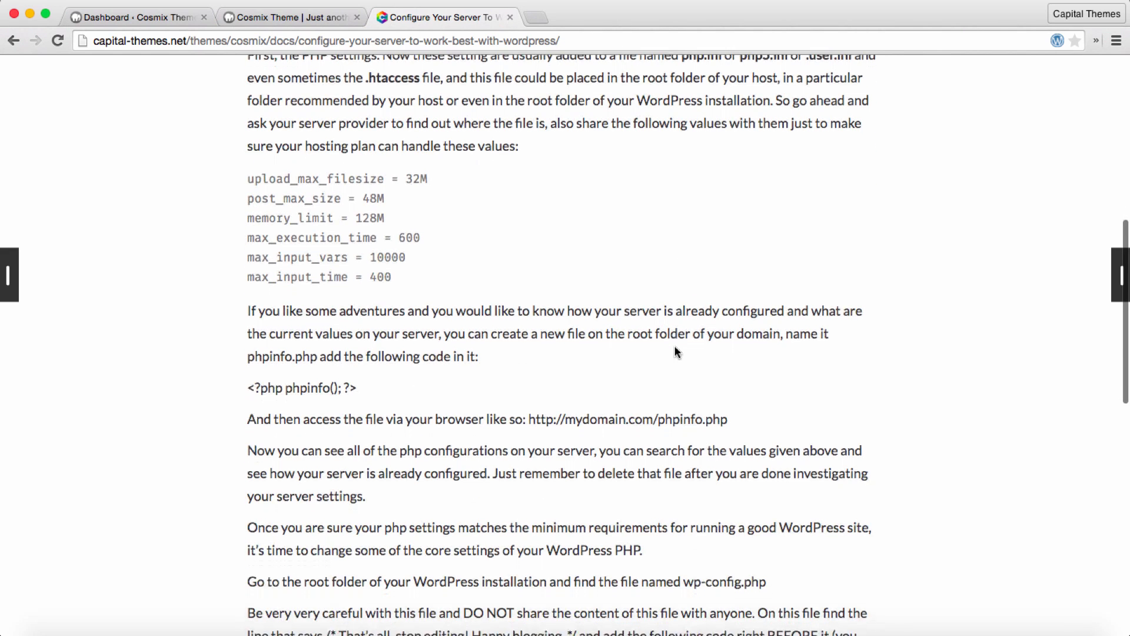
pyautogui.scroll(-7, 675, 352)
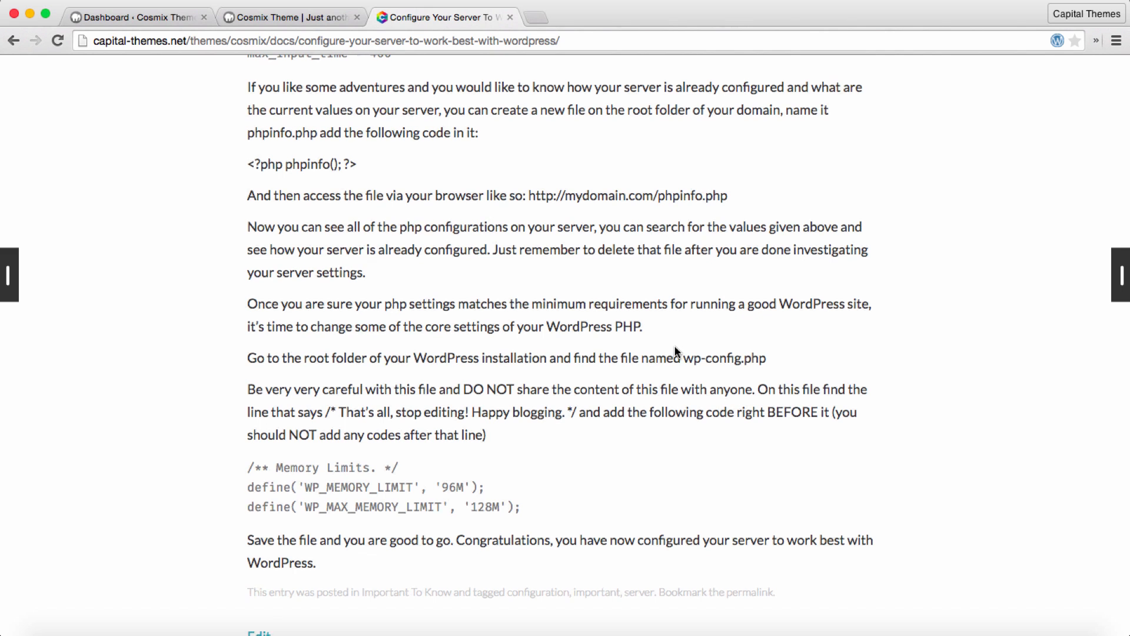
pyautogui.scroll(-2, 675, 351)
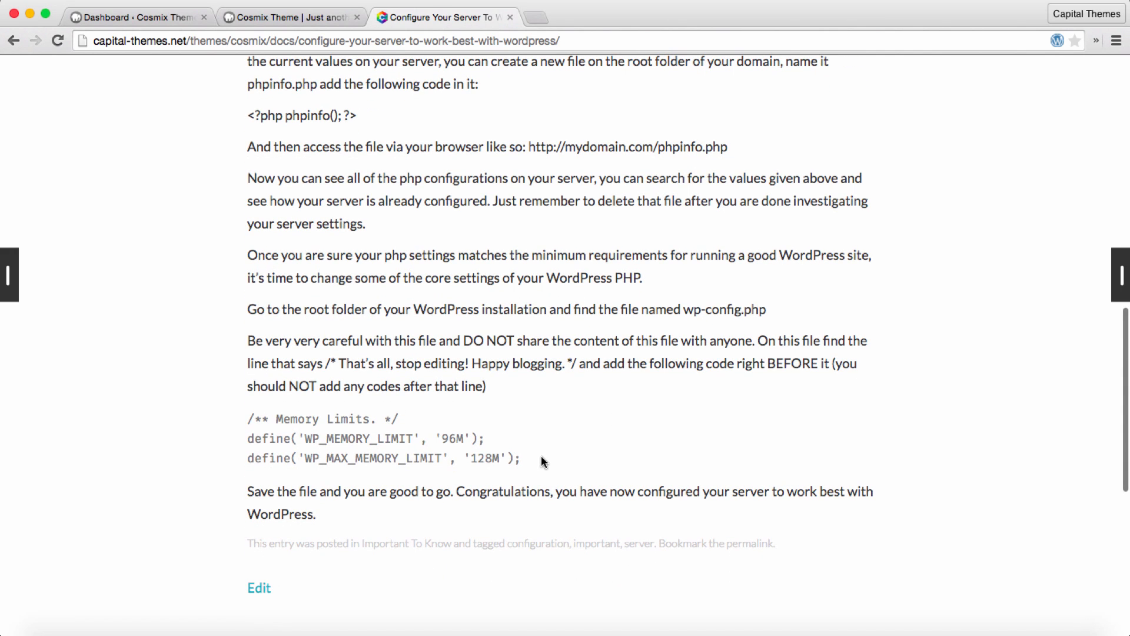
pyautogui.moveTo(543, 460); pyautogui.dragTo(227, 412)
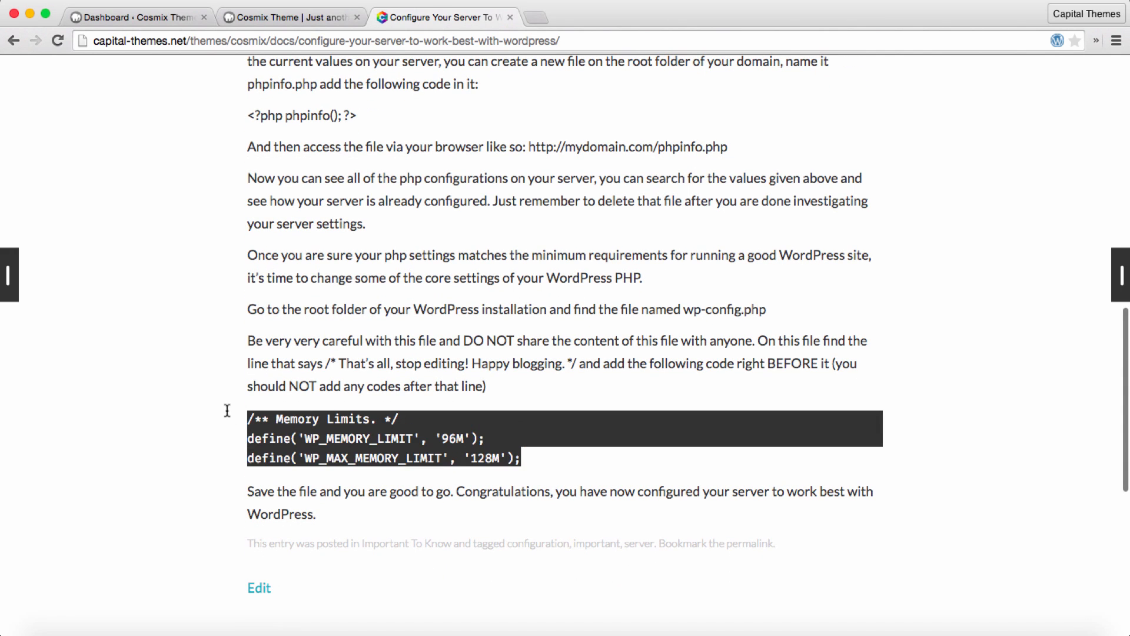
pyautogui.click(701, 319)
pyautogui.moveTo(684, 310); pyautogui.dragTo(779, 311)
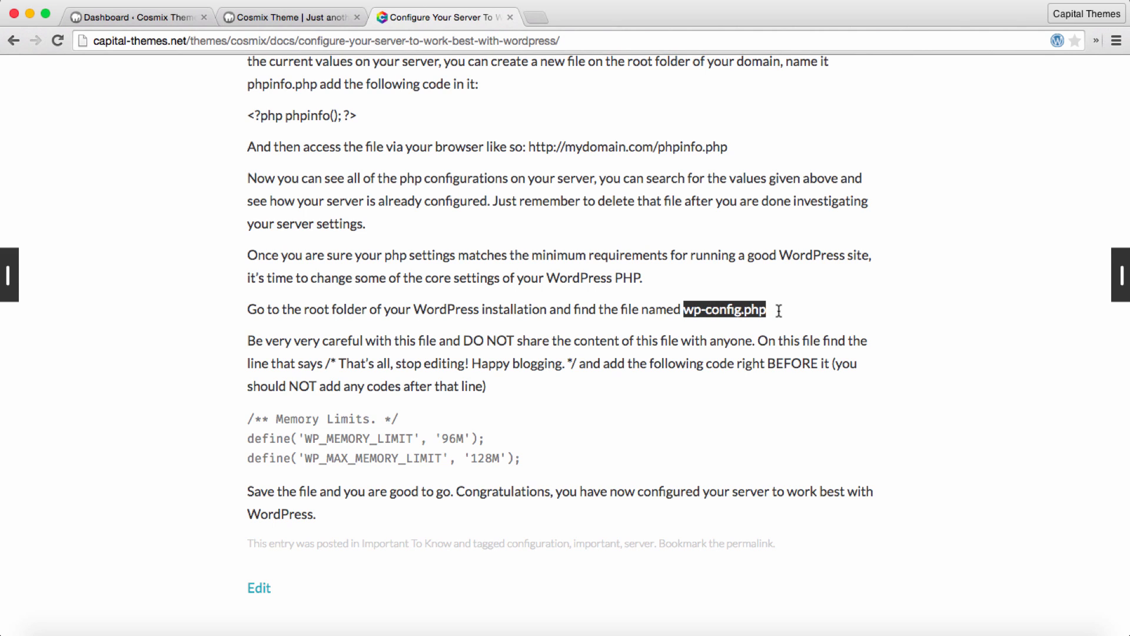
pyautogui.click(805, 313)
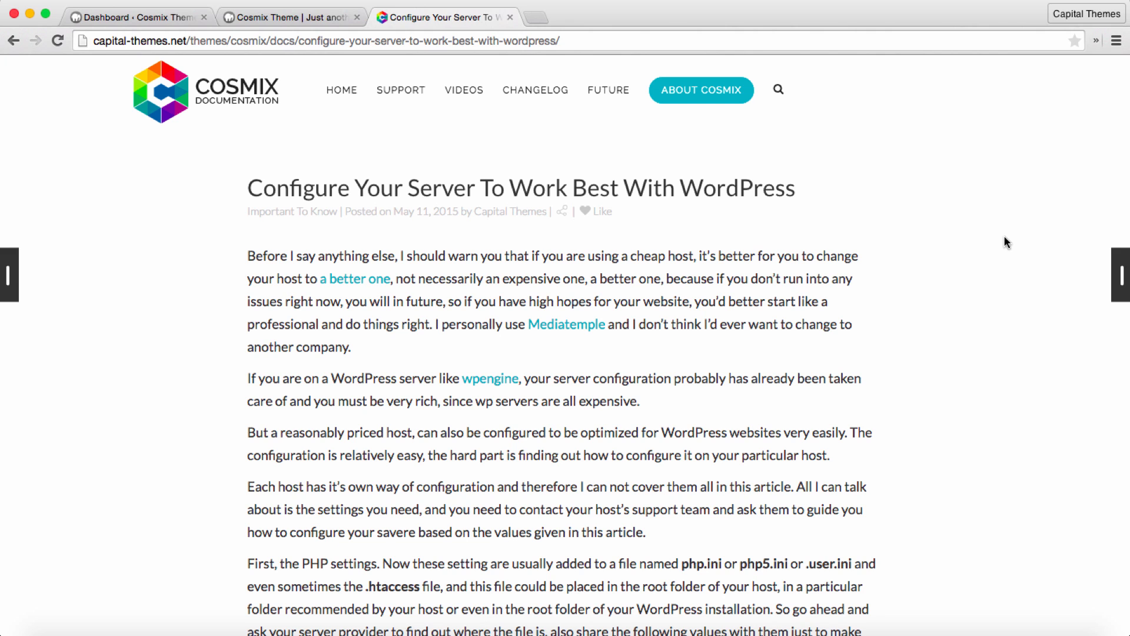
# Step: Return to the WordPress dashboard and open the form for uploading a new theme in .zip format
pyautogui.hotkey('ctrl', 'Tab')
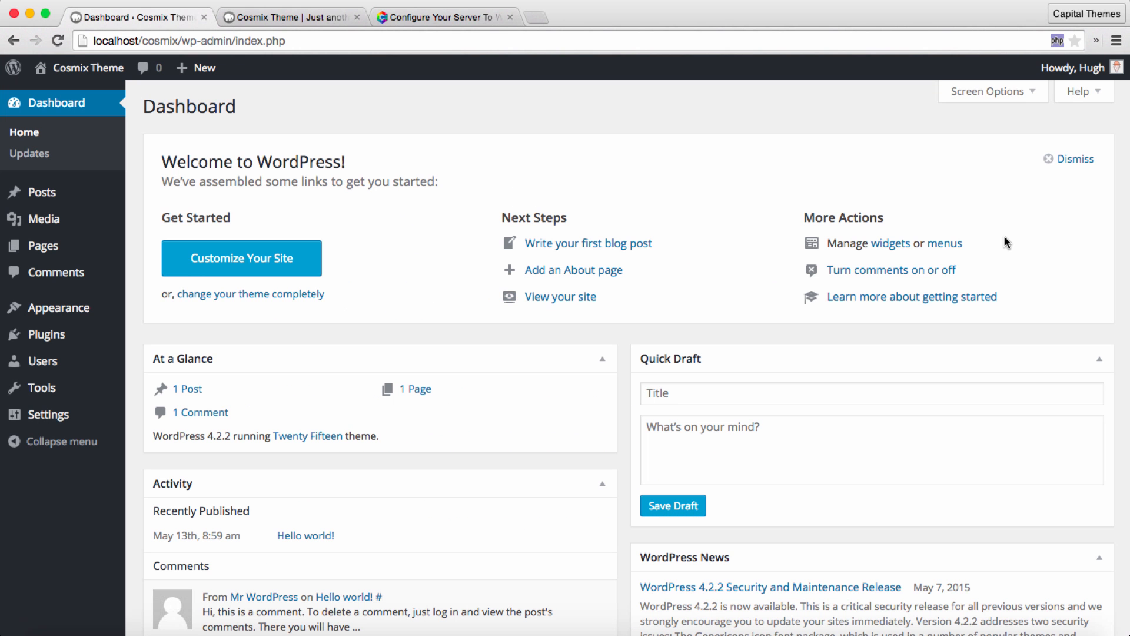
pyautogui.moveTo(18, 308)
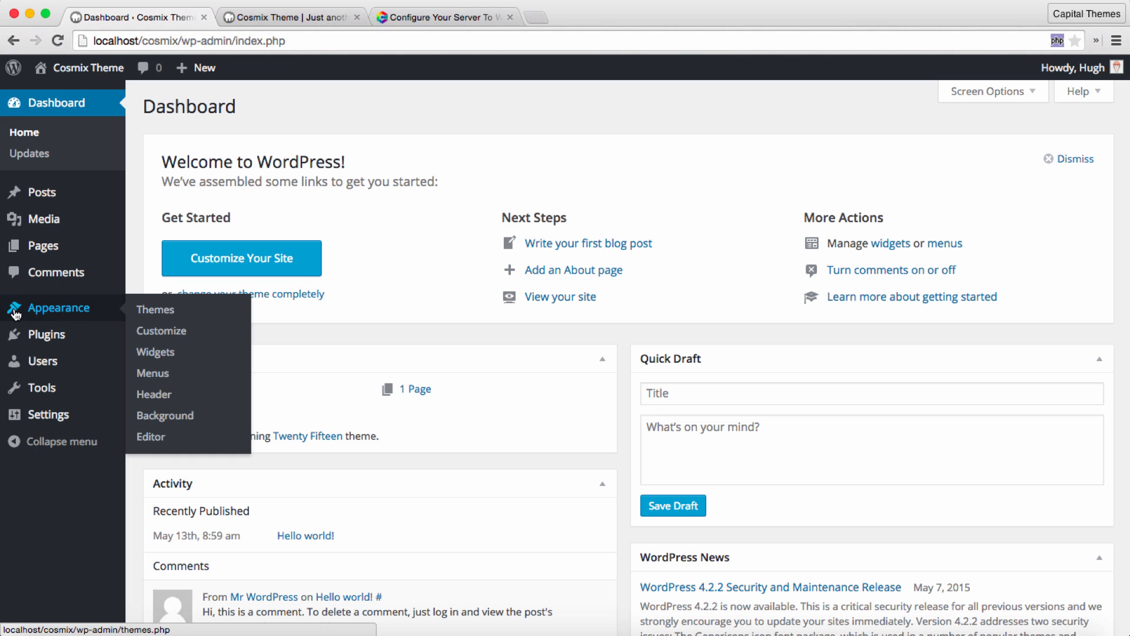
pyautogui.click(161, 310)
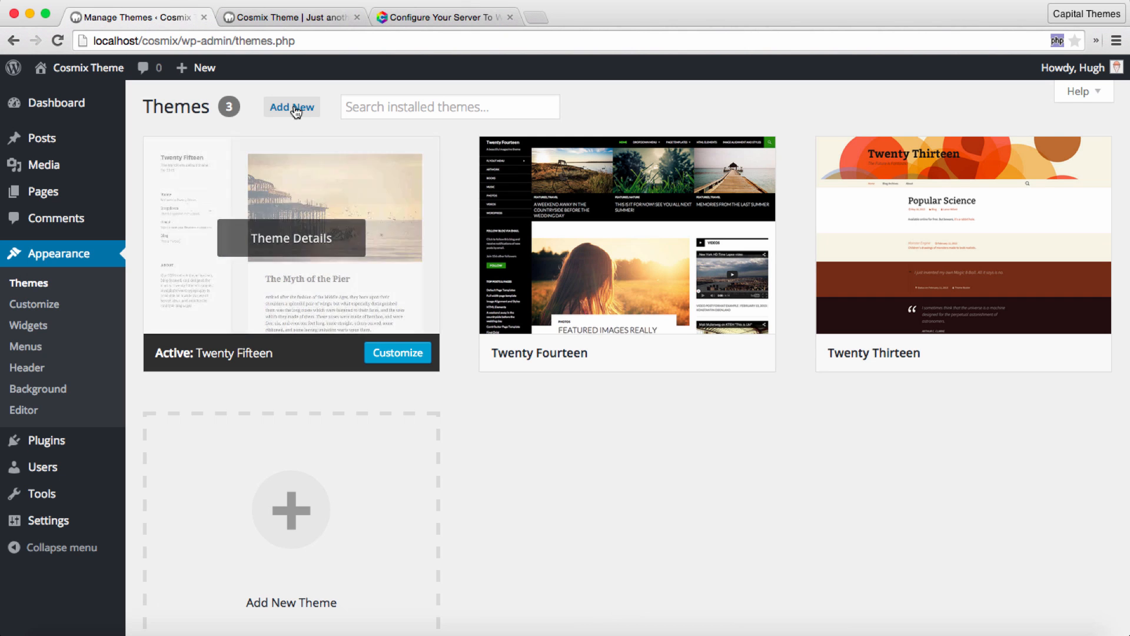
pyautogui.click(296, 110)
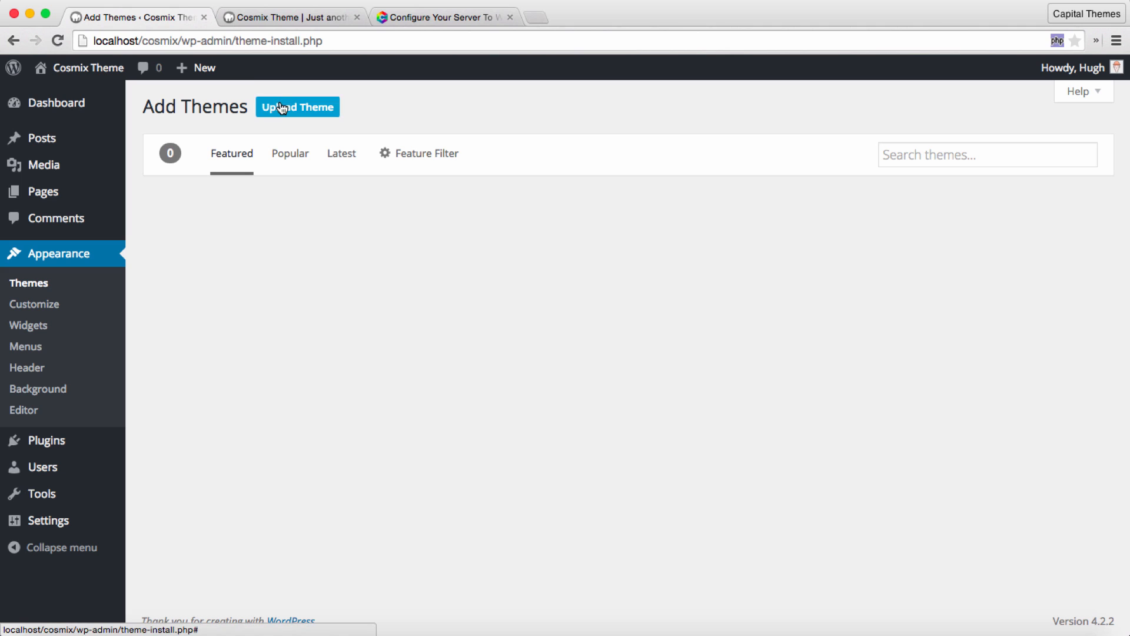
pyautogui.click(327, 107)
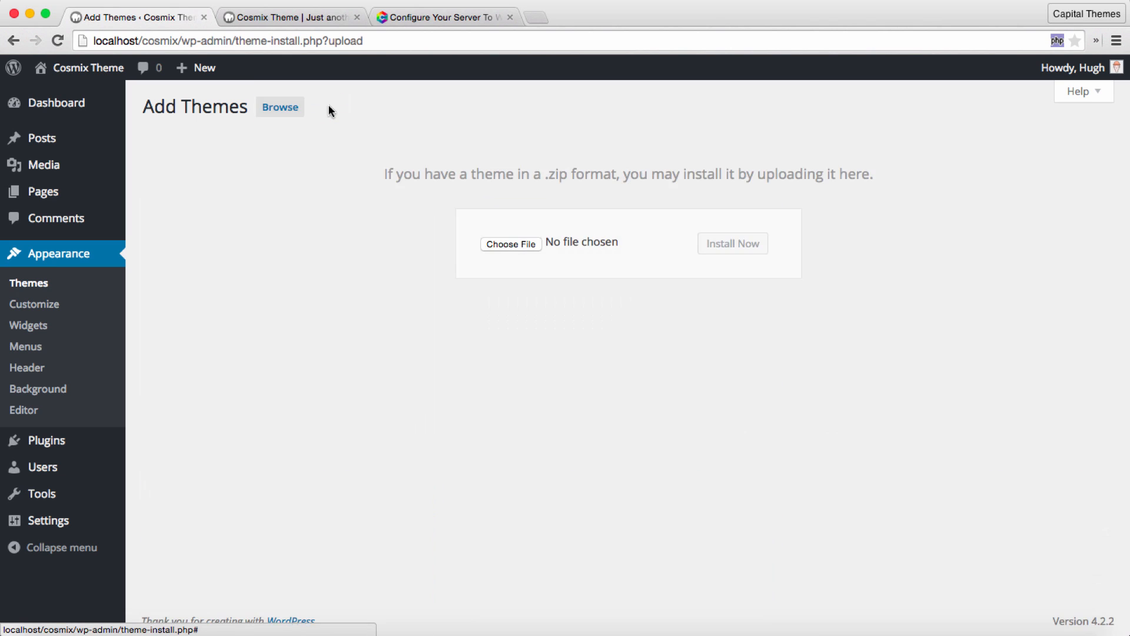
# Step: Choose cosmix.zip from the Cosmix - All Files folder on the Desktop and install it as a theme
pyautogui.click(510, 242)
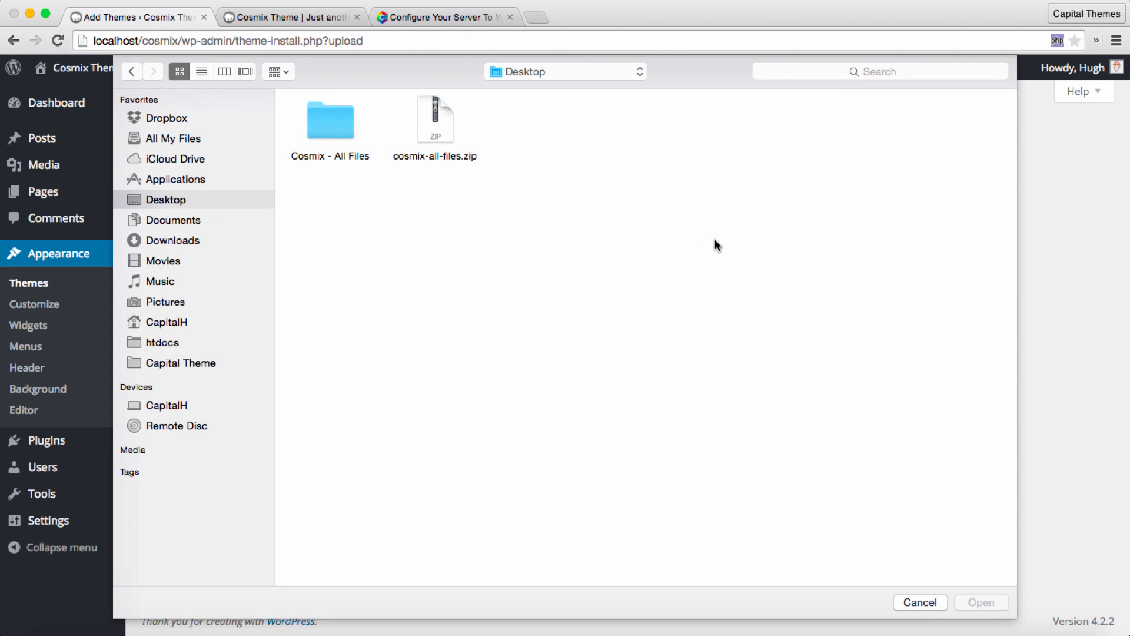
pyautogui.click(431, 133)
pyautogui.click(391, 178)
pyautogui.doubleClick(334, 115)
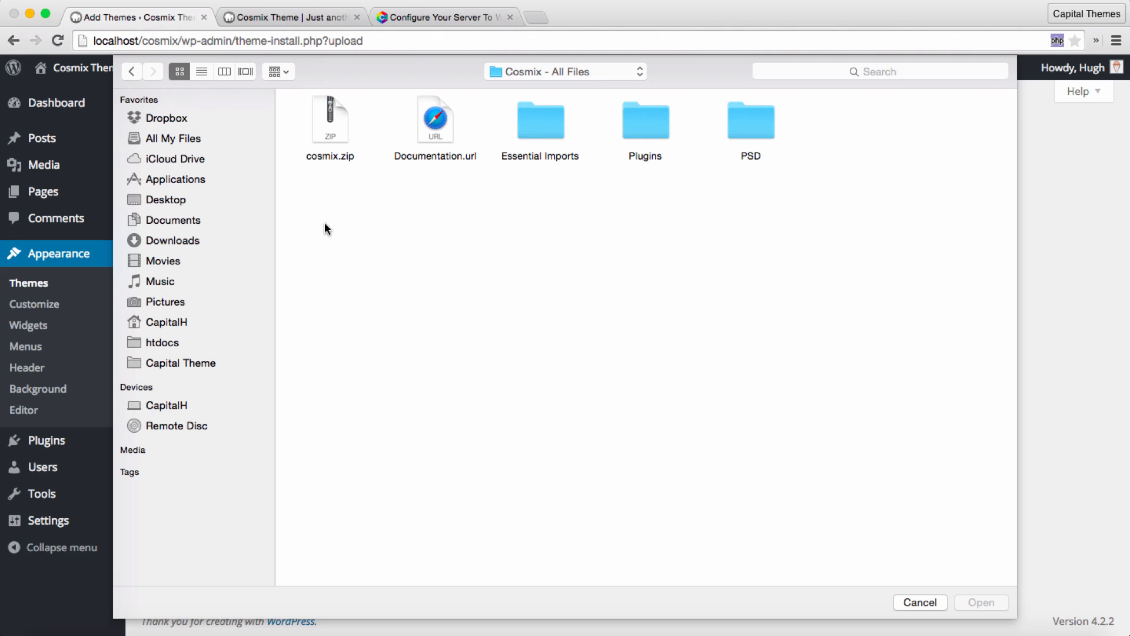
pyautogui.doubleClick(332, 123)
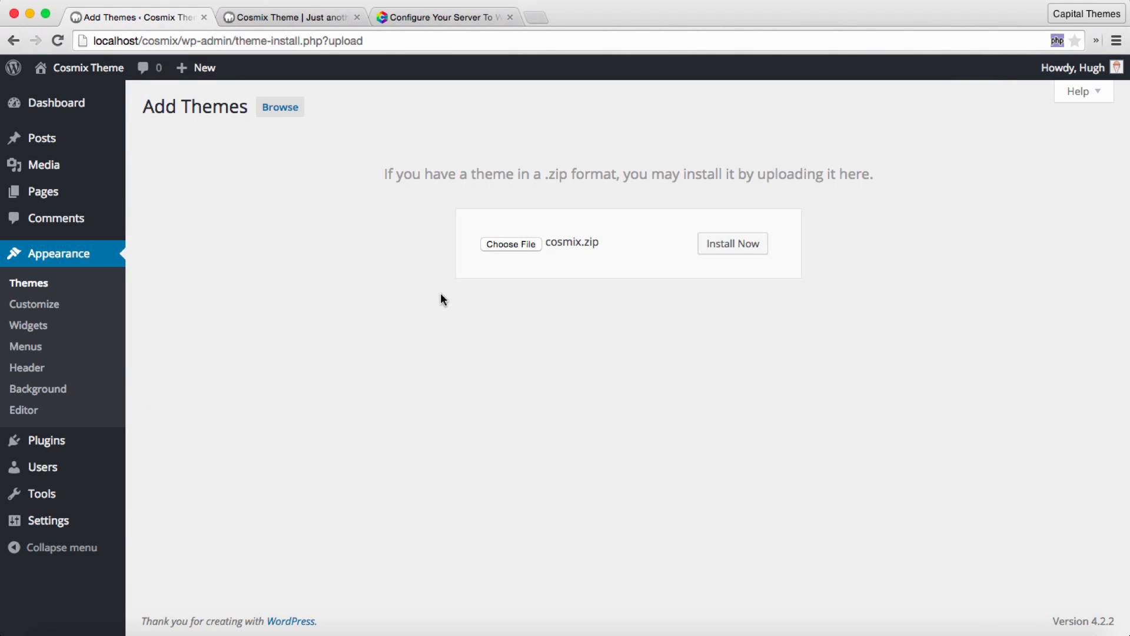
pyautogui.click(734, 246)
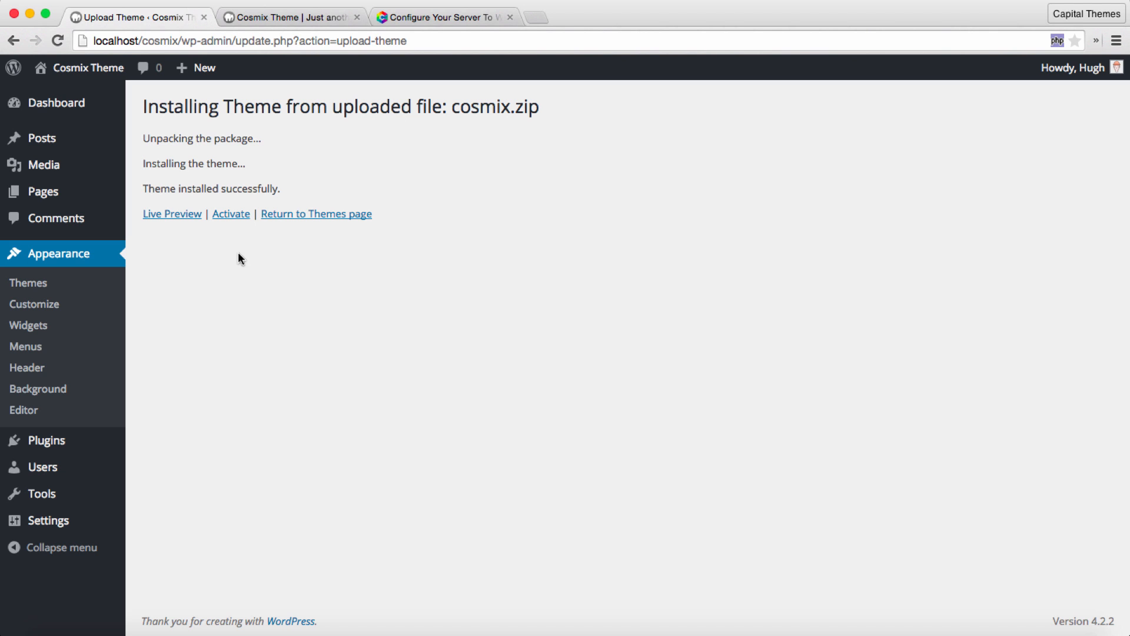
# Step: Activate the installed Cosmix theme and start its welcome tour
pyautogui.click(235, 216)
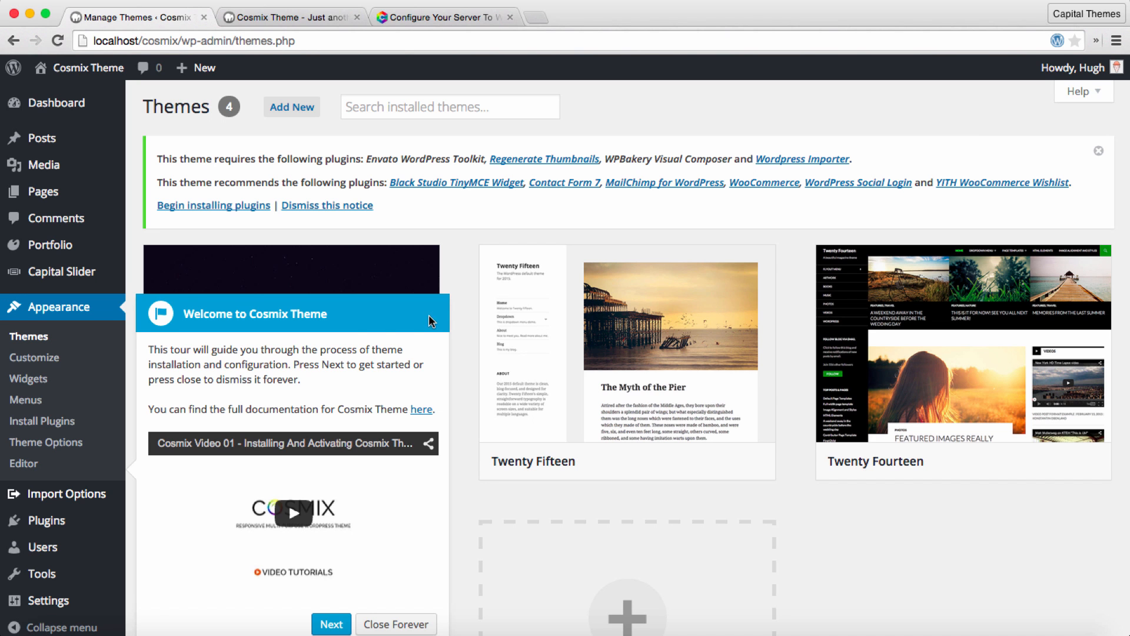
pyautogui.scroll(-2, 448, 318)
pyautogui.scroll(-3, 447, 317)
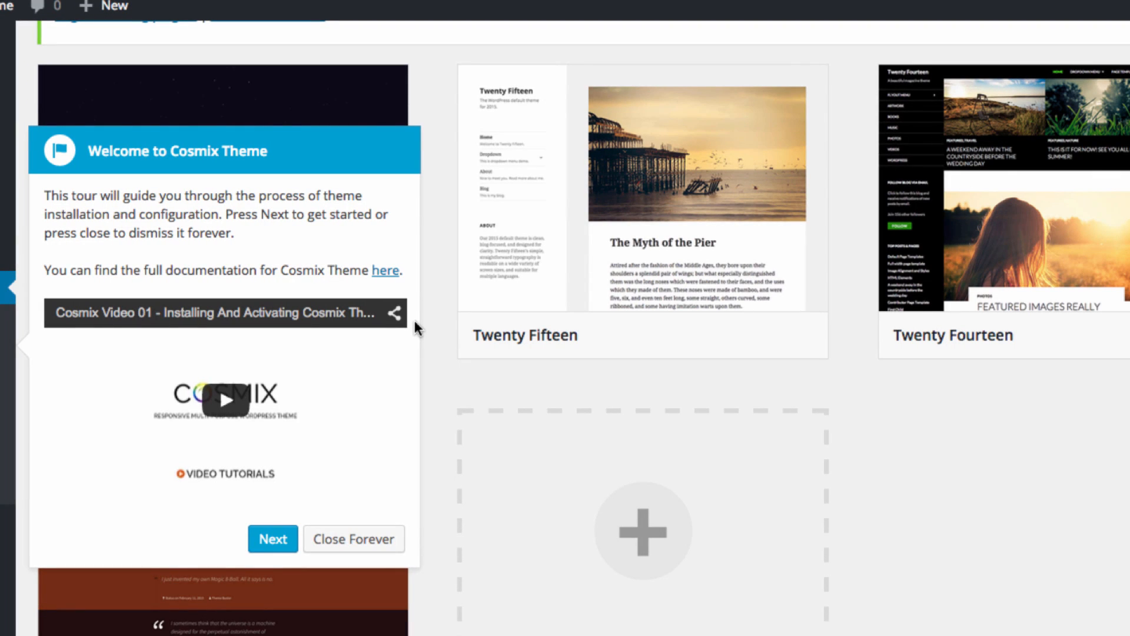
pyautogui.scroll(-3, 415, 327)
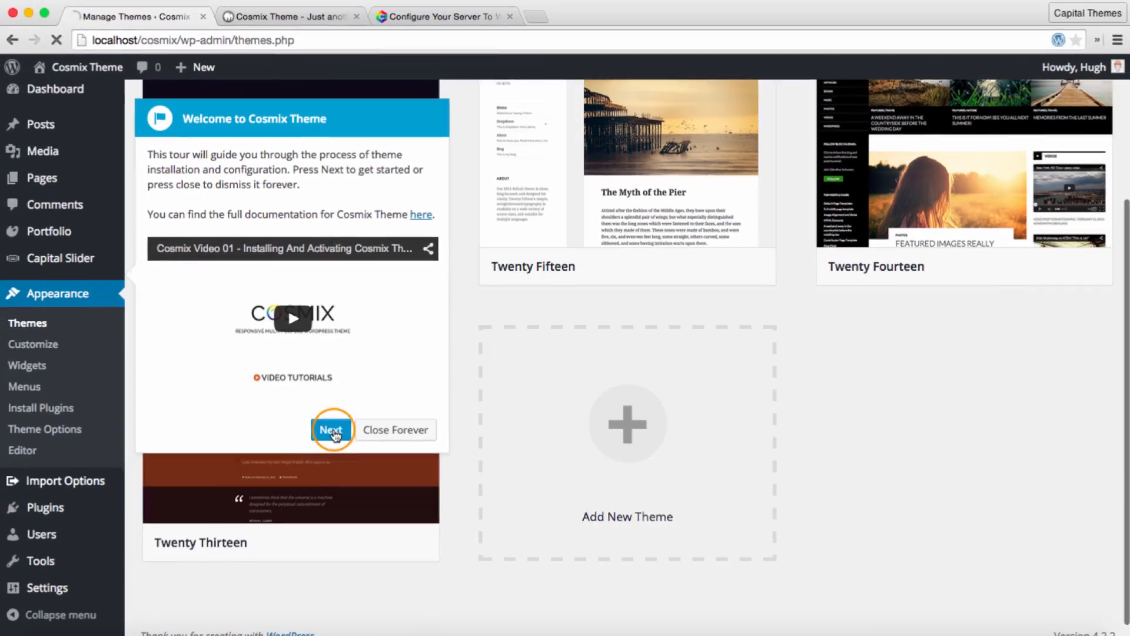
pyautogui.click(277, 460)
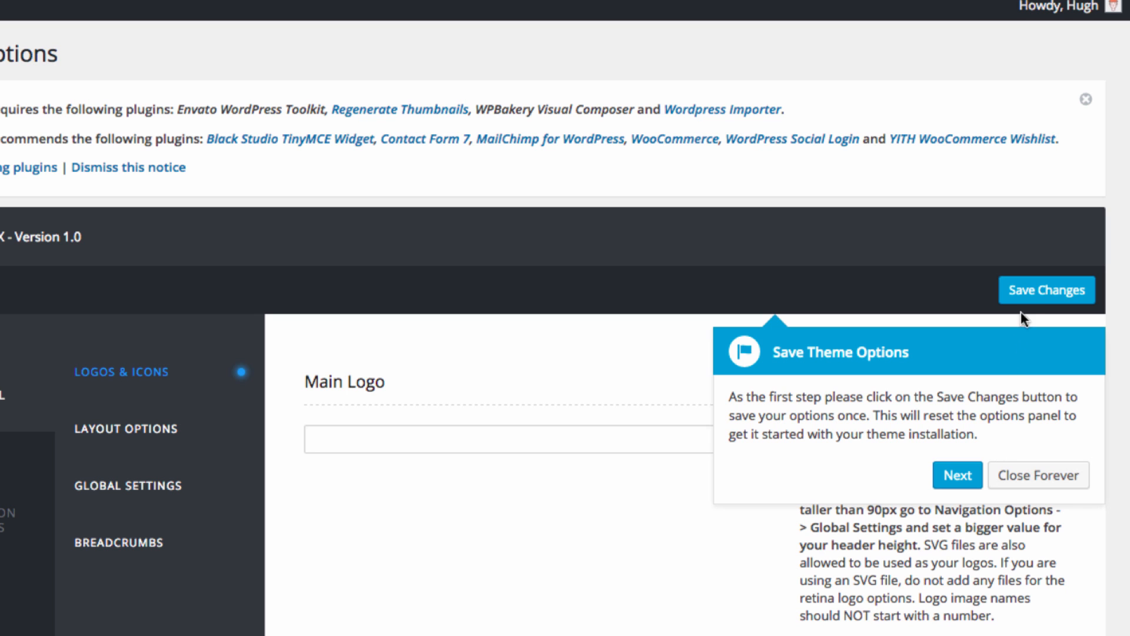
# Step: Save the Cosmix theme options once and continue the welcome tour to the required plugins page
pyautogui.click(1029, 294)
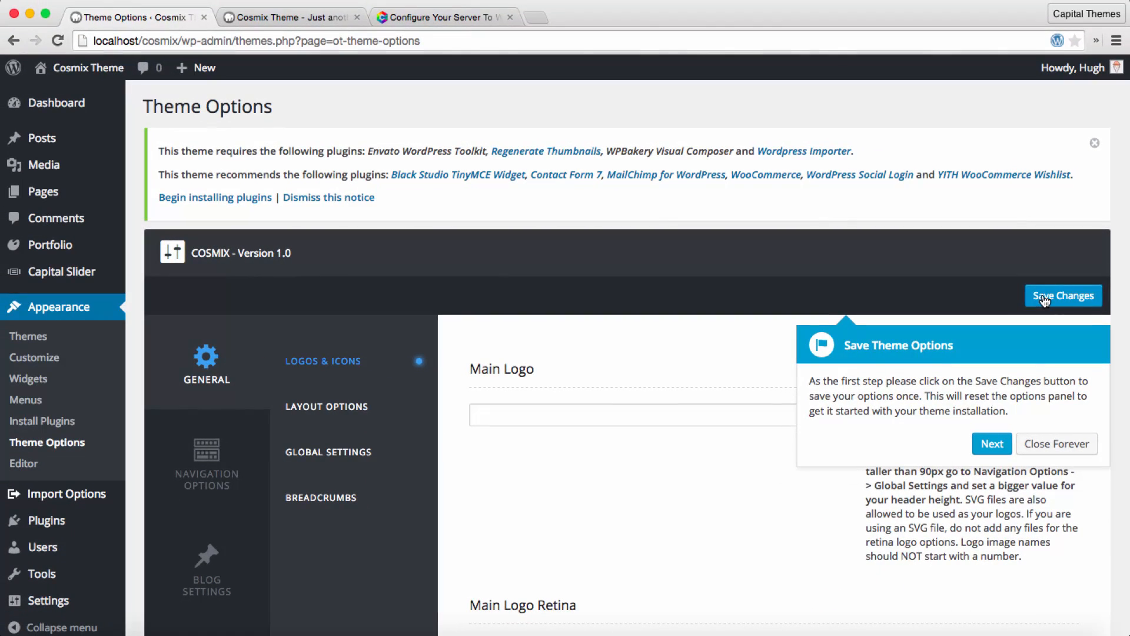
pyautogui.click(1033, 293)
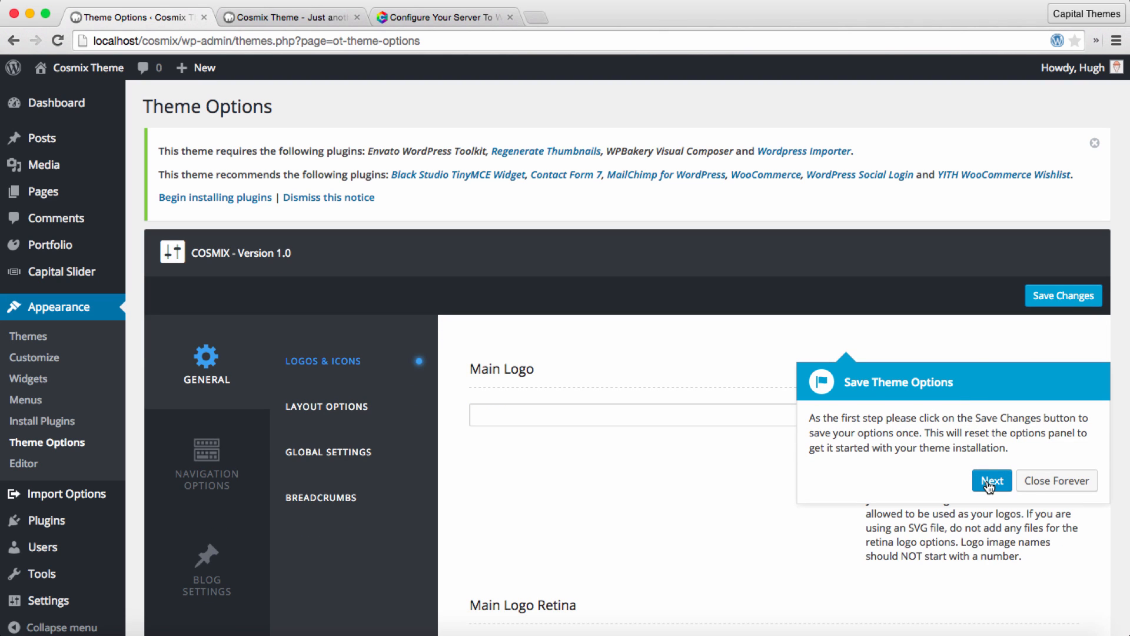
pyautogui.click(991, 481)
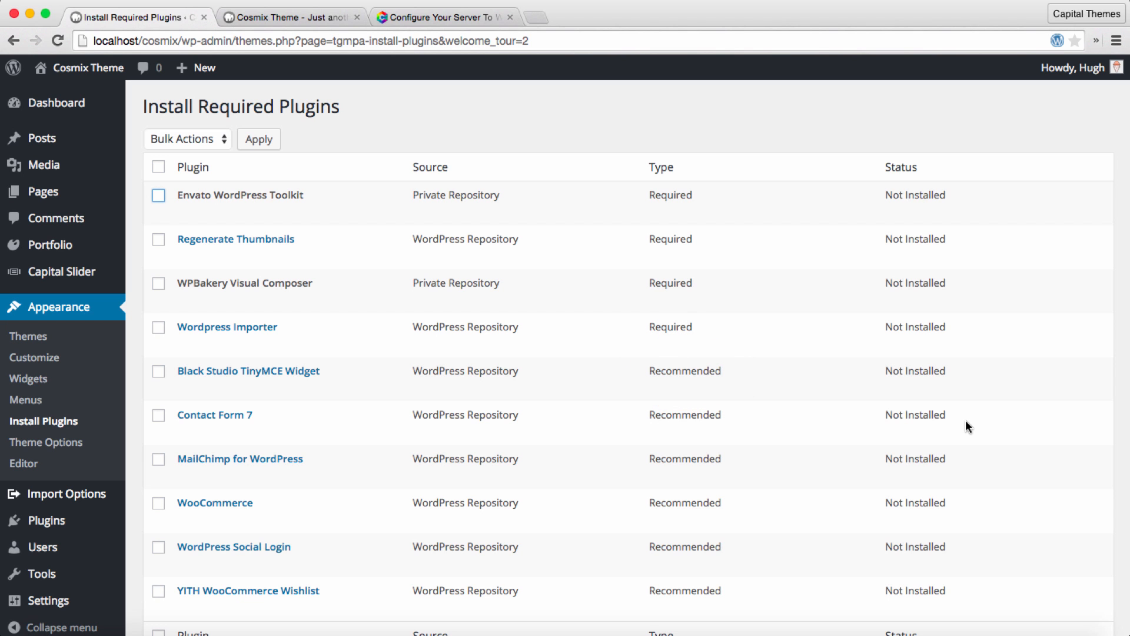
# Step: Select the plugins Envato WordPress Toolkit, Regenerate Thumbnails, WPBakery Visual Composer, Wordpress Importer and Contact Form 7
pyautogui.click(159, 195)
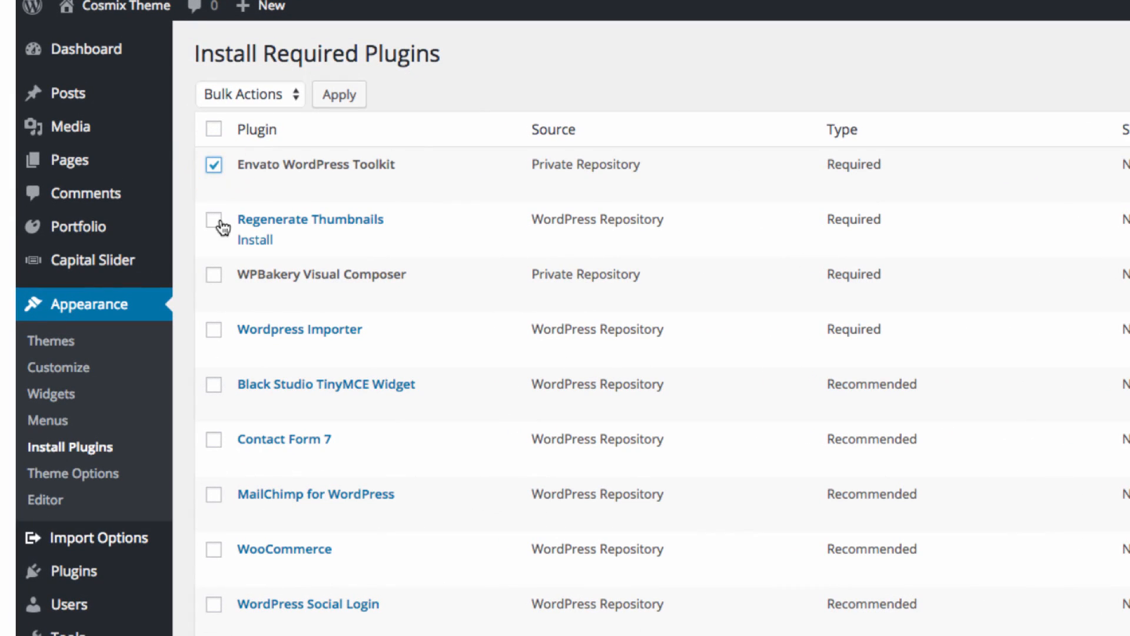
pyautogui.click(221, 226)
pyautogui.click(216, 277)
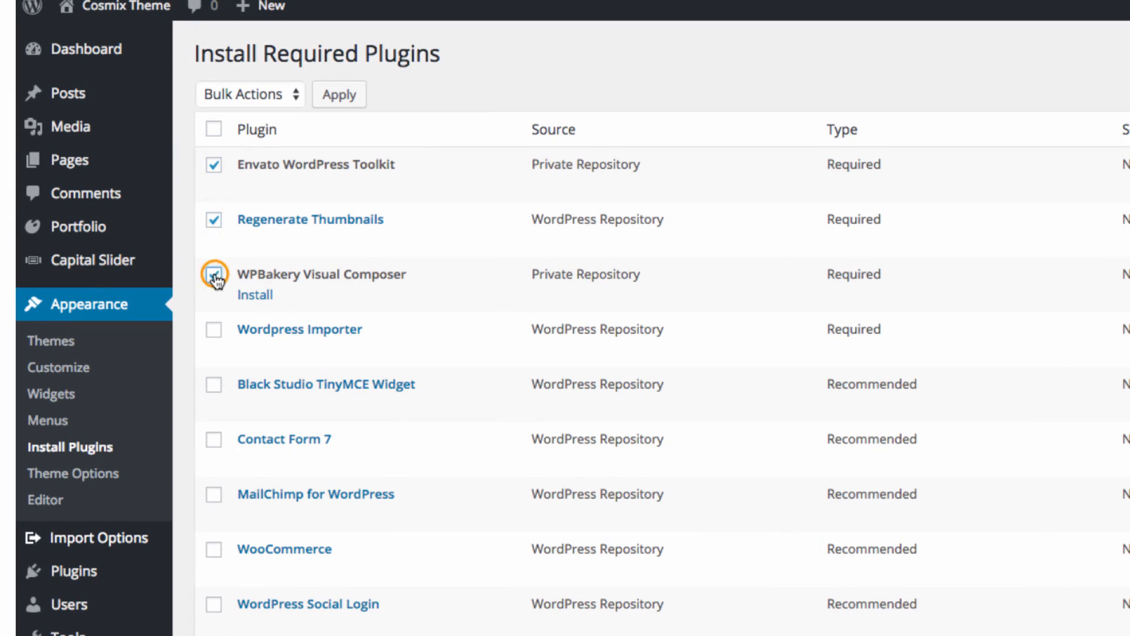
pyautogui.click(218, 337)
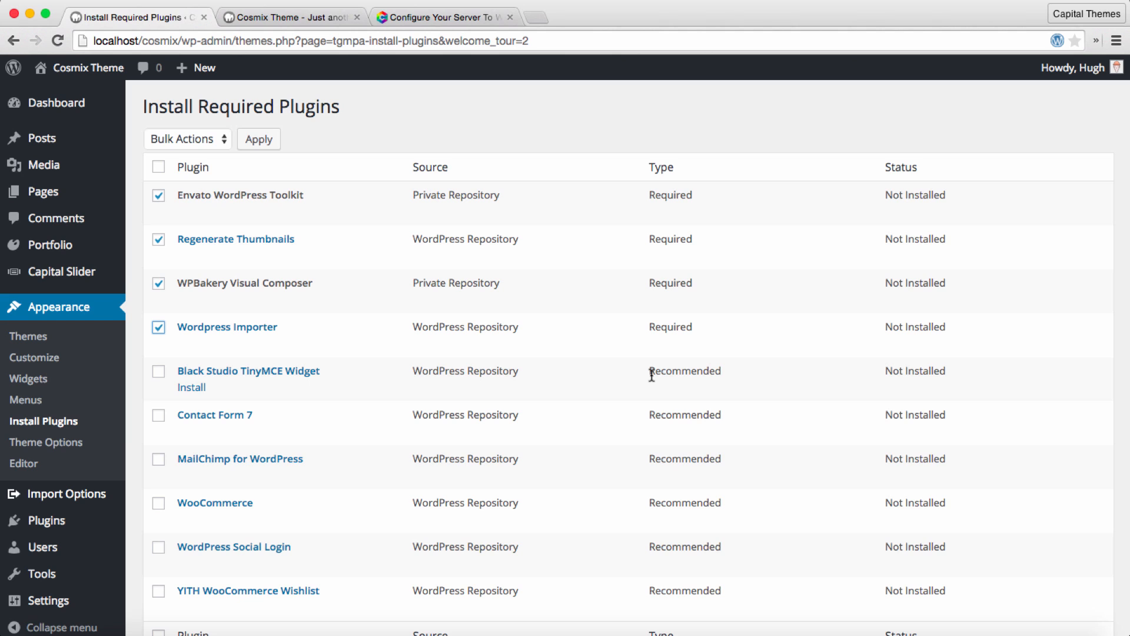
pyautogui.scroll(-3, 652, 374)
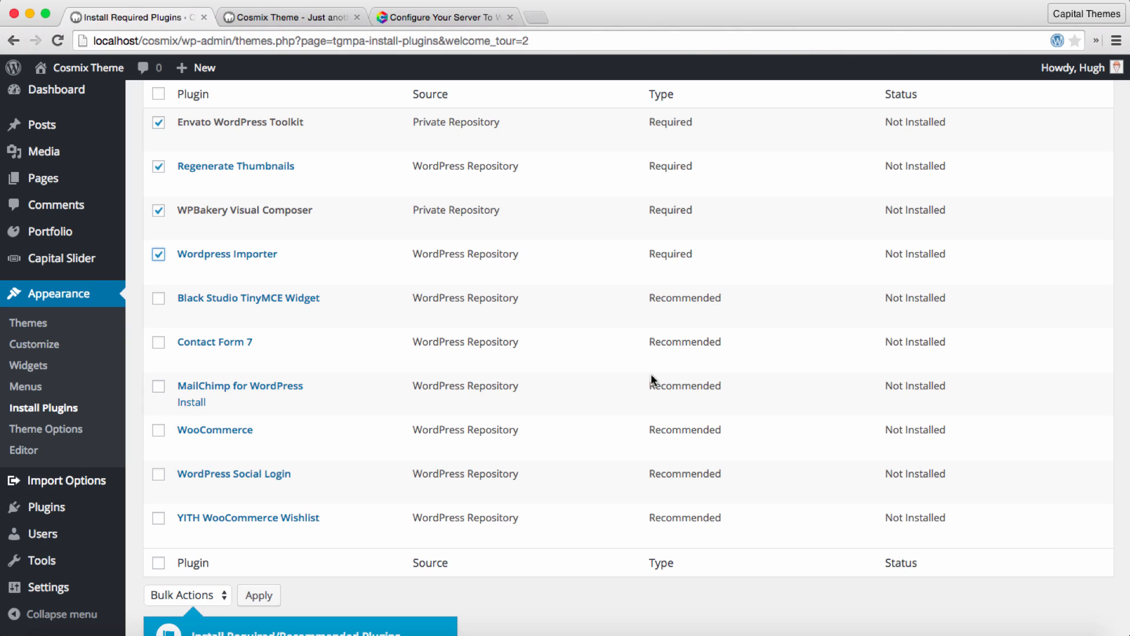
pyautogui.moveTo(271, 423)
pyautogui.click(159, 342)
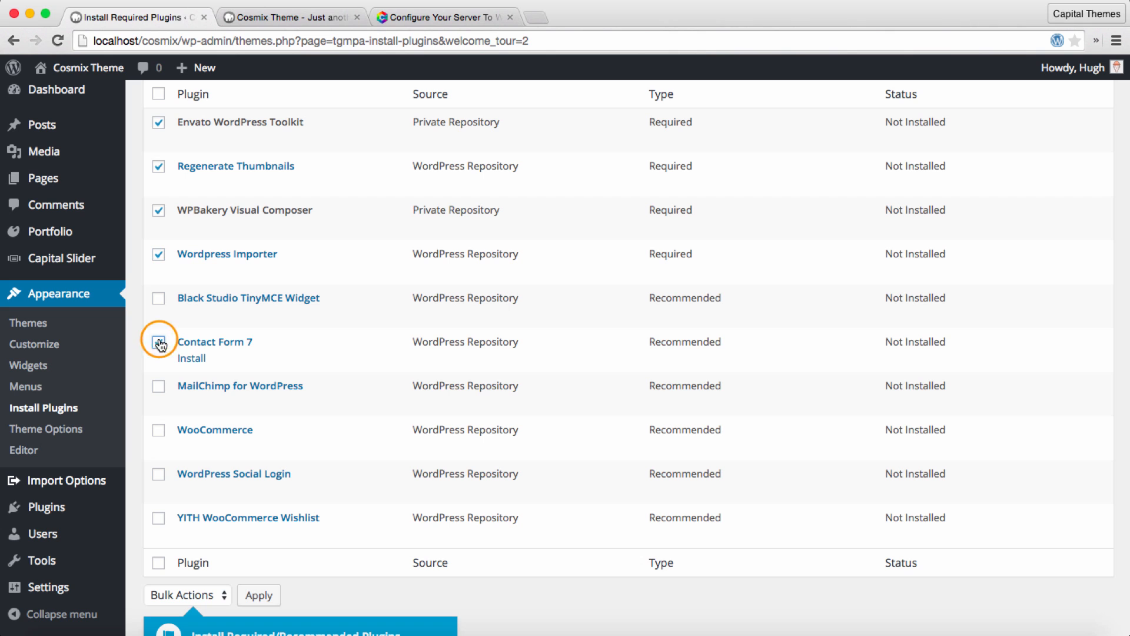
# Step: Run the Install bulk action on the selected plugins
pyautogui.scroll(-2, 366, 373)
pyautogui.scroll(4, 365, 373)
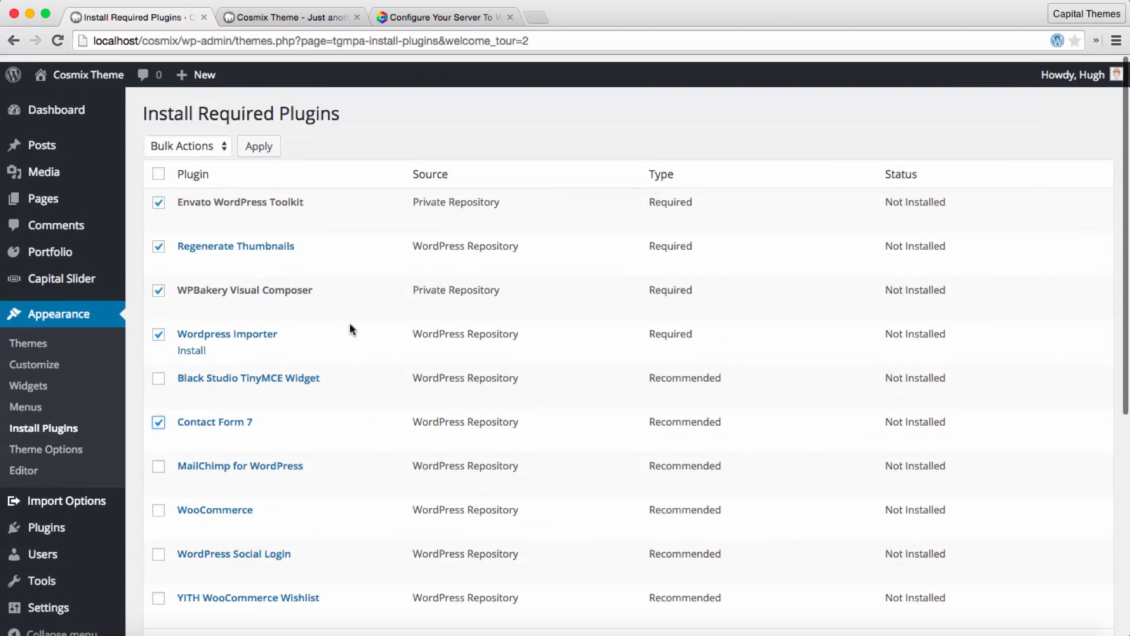
pyautogui.click(218, 139)
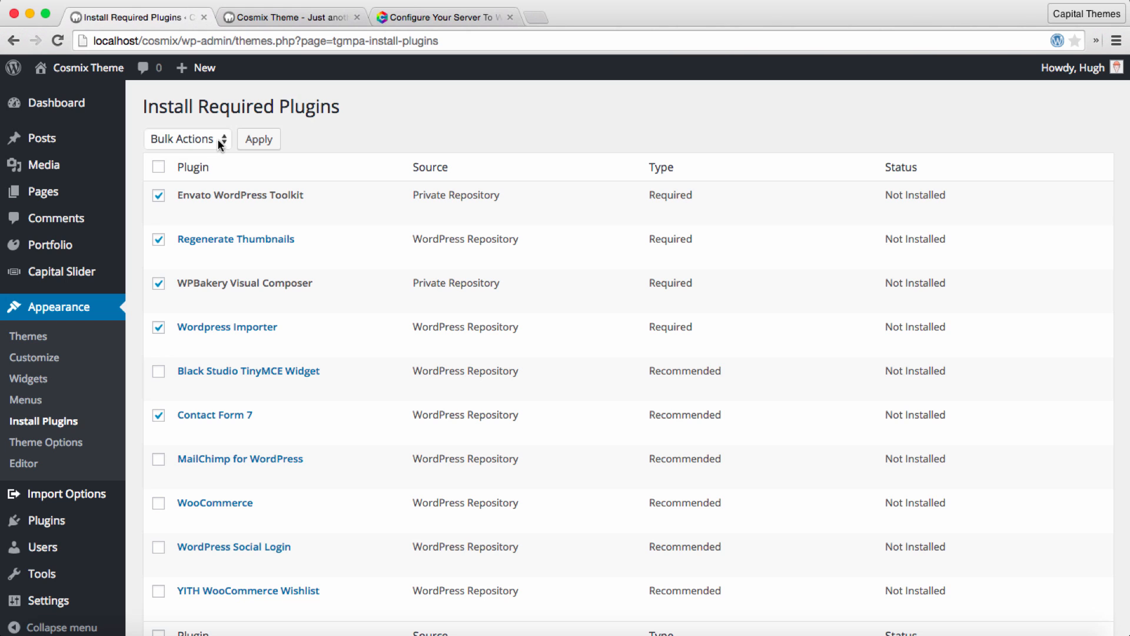
pyautogui.click(218, 139)
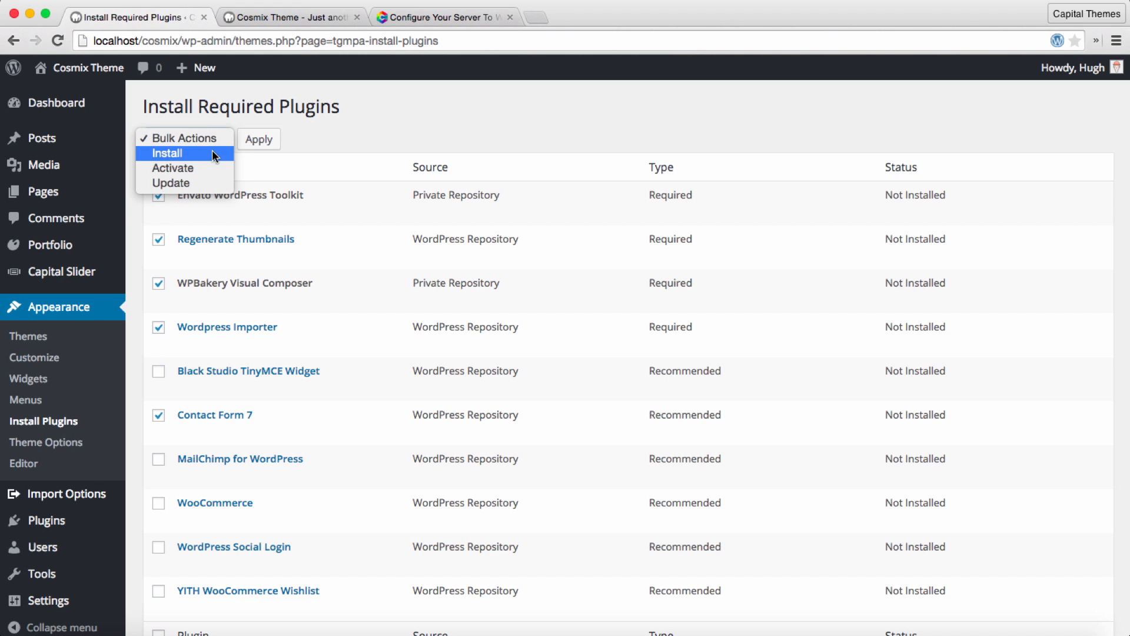
pyautogui.click(212, 151)
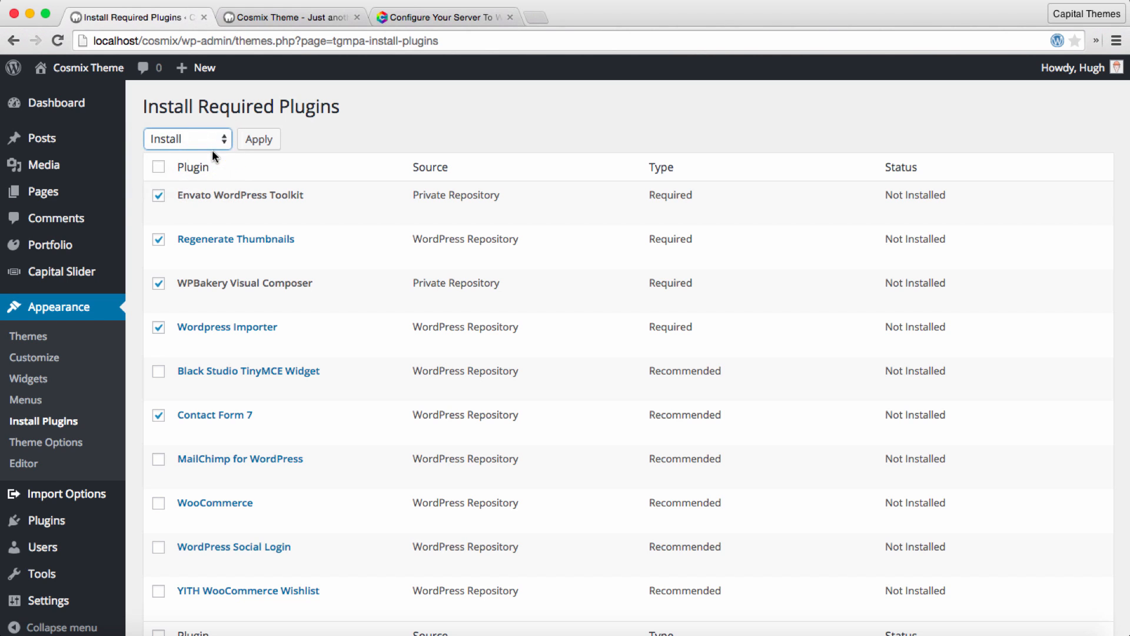
pyautogui.click(259, 143)
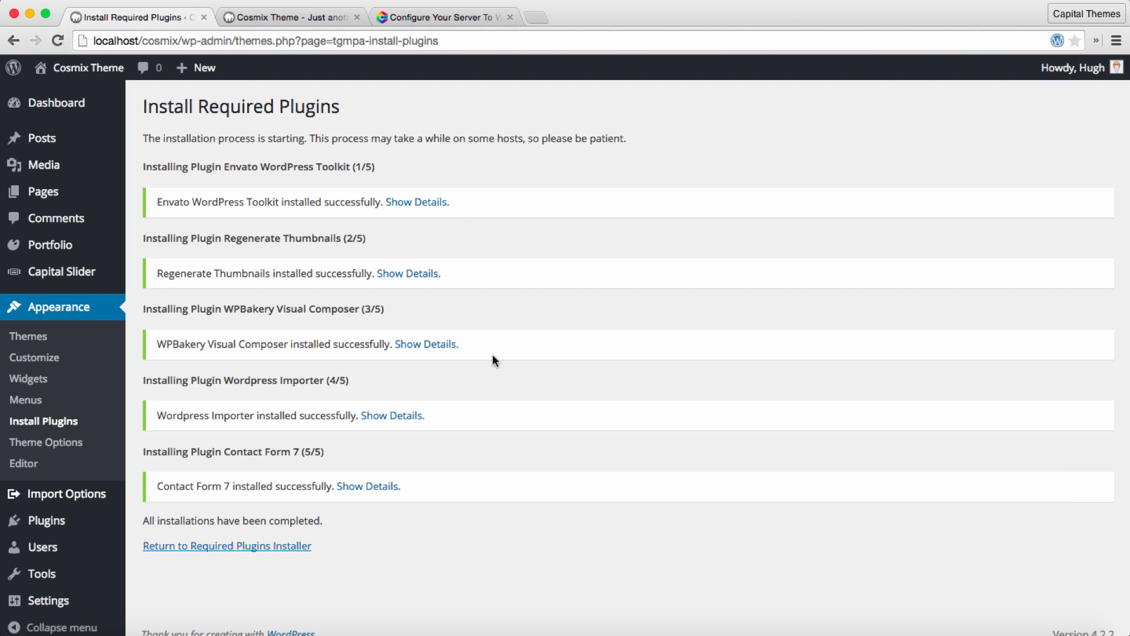
# Step: Activate Envato WordPress Toolkit, Regenerate Thumbnails, WPBakery Visual Composer, Wordpress Importer and Contact Form 7 in bulk, and open the installed plugins list
pyautogui.click(255, 546)
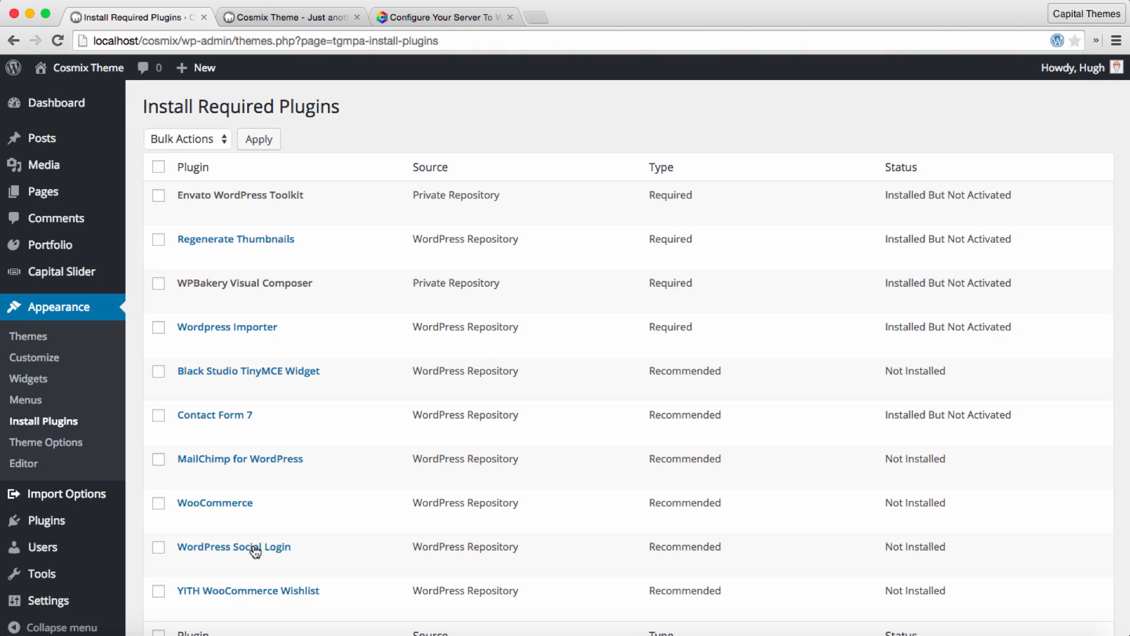
pyautogui.click(158, 195)
pyautogui.click(157, 240)
pyautogui.click(158, 284)
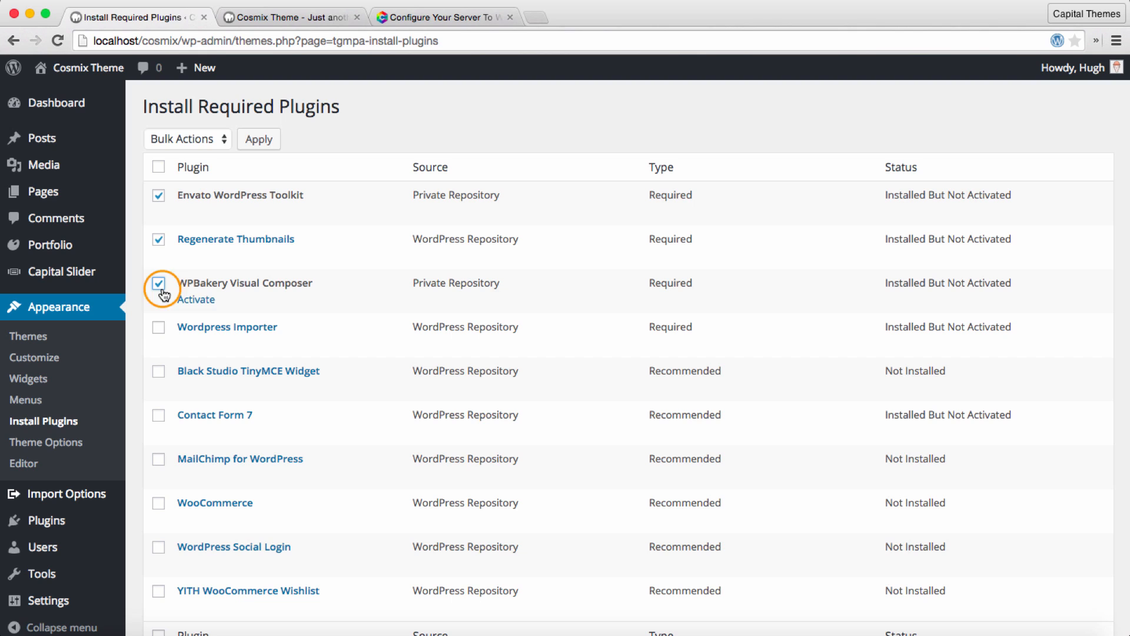
pyautogui.click(158, 327)
pyautogui.click(159, 415)
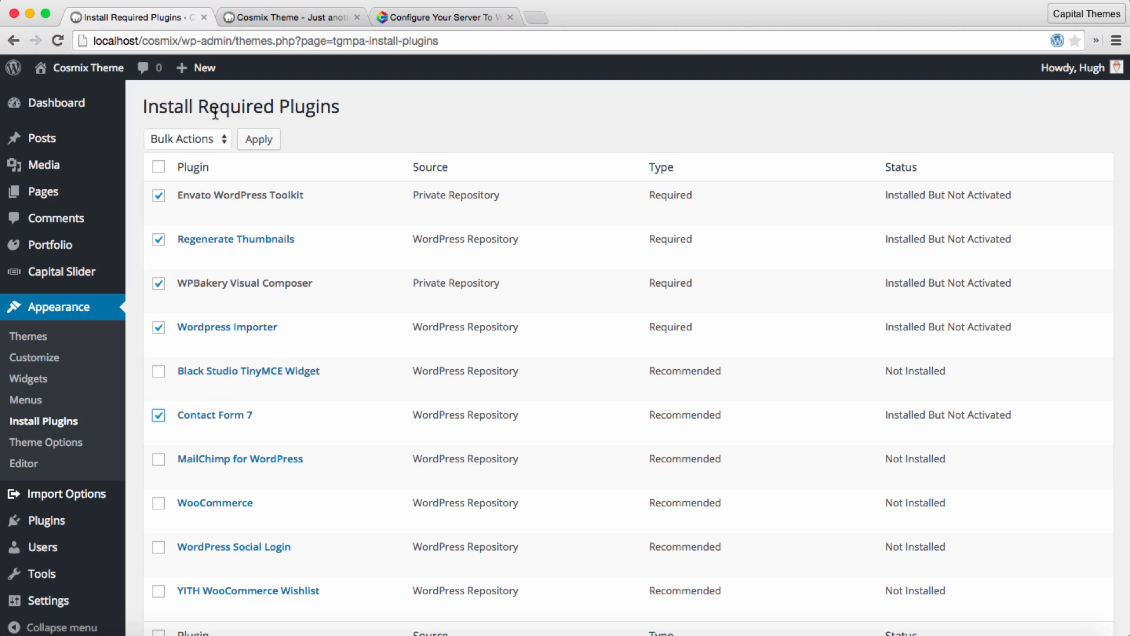
pyautogui.click(209, 142)
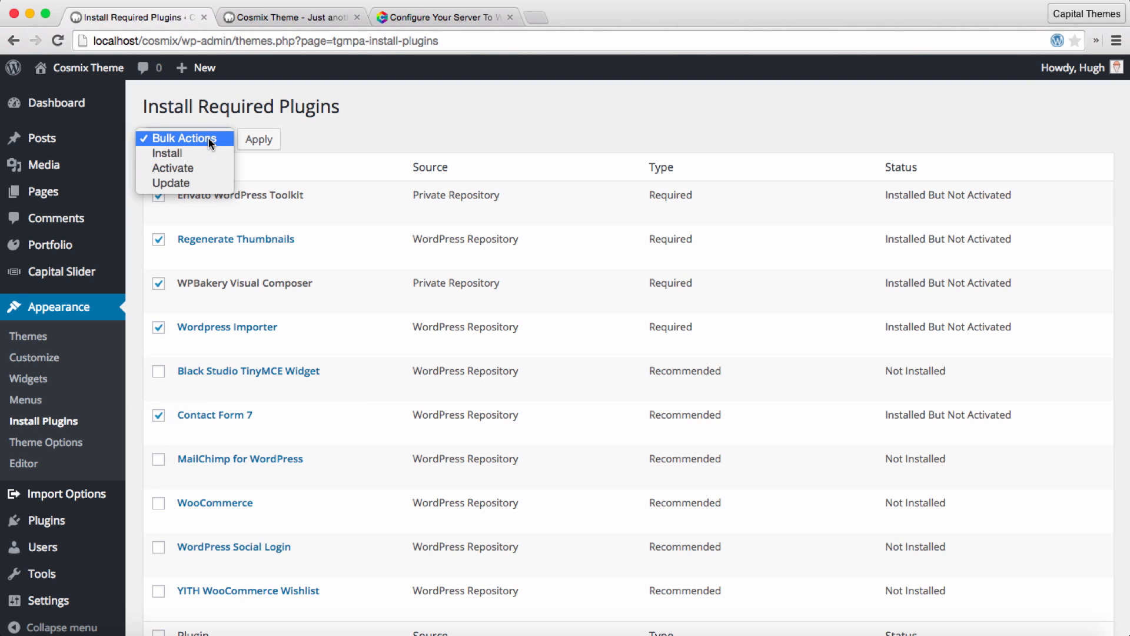
pyautogui.click(177, 168)
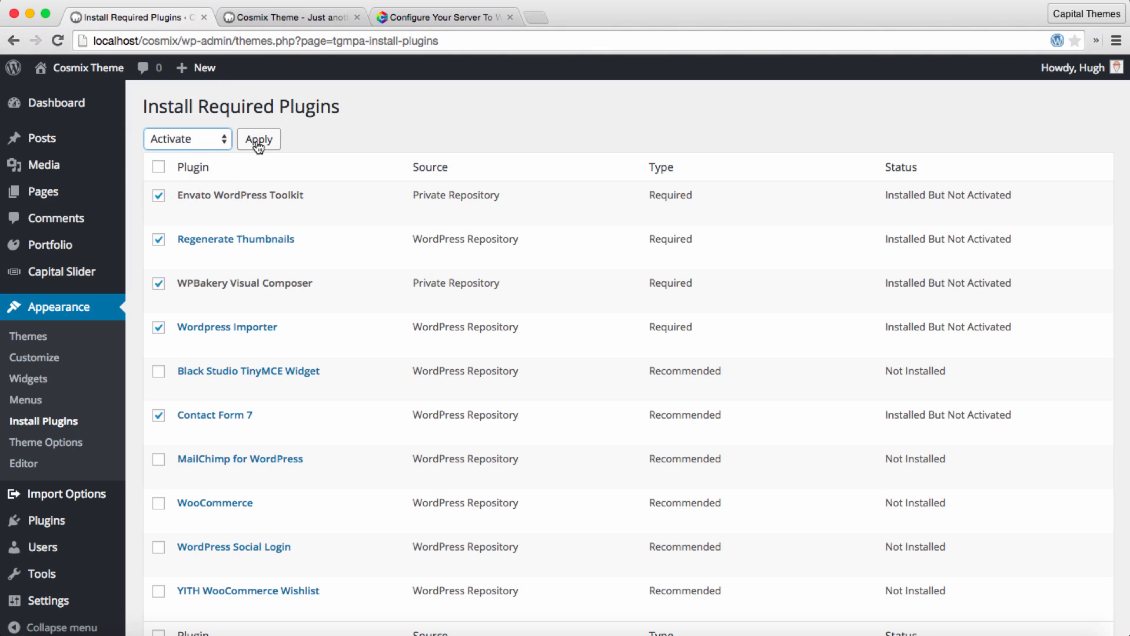
pyautogui.click(258, 145)
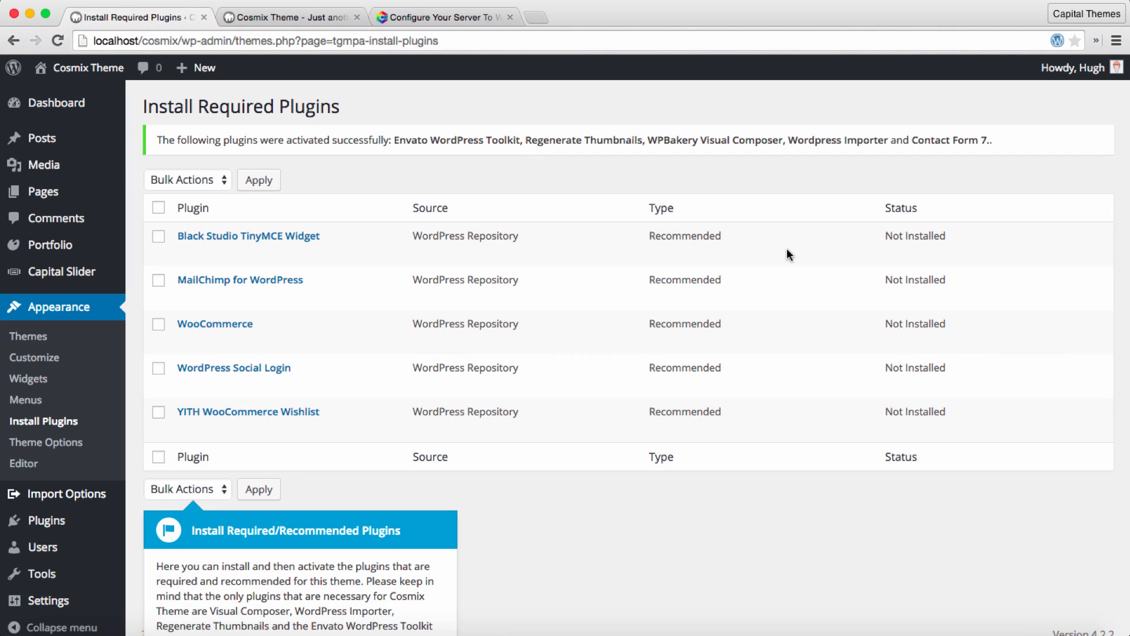
pyautogui.click(76, 520)
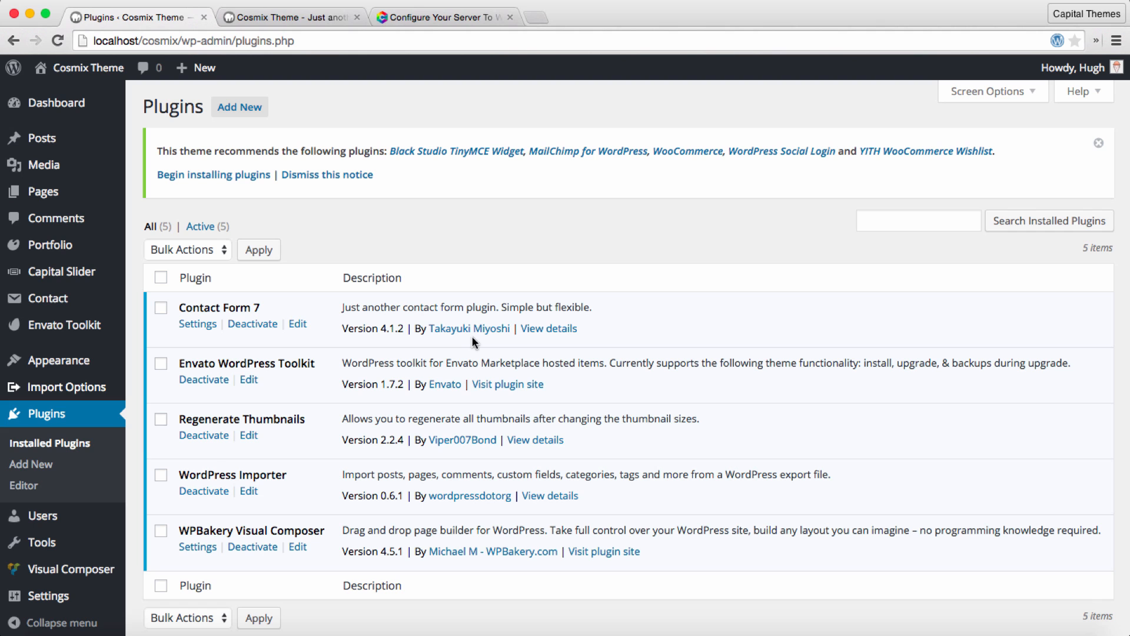
# Step: Install and activate MailChimp for WordPress from the theme's recommended plugins
pyautogui.moveTo(53, 360)
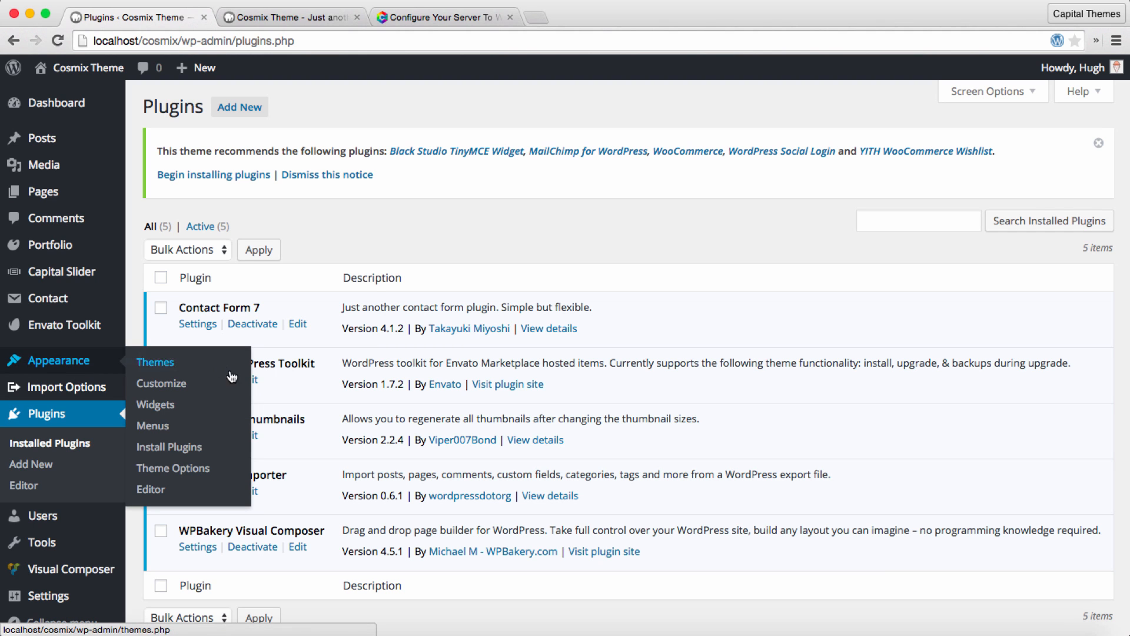
pyautogui.click(208, 450)
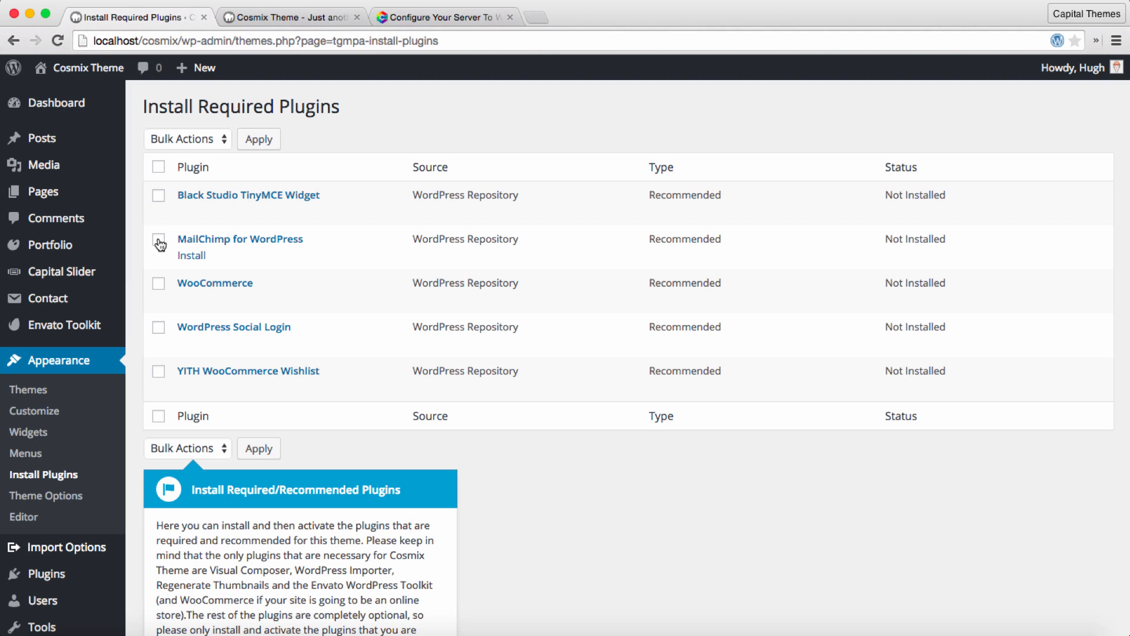
pyautogui.click(192, 256)
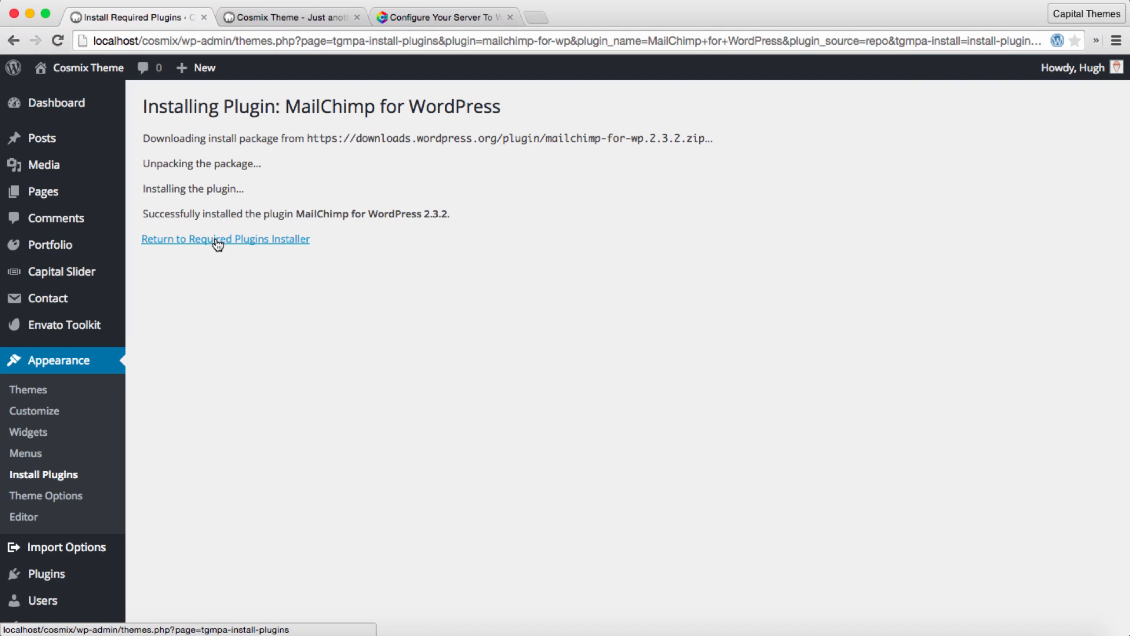
pyautogui.click(218, 240)
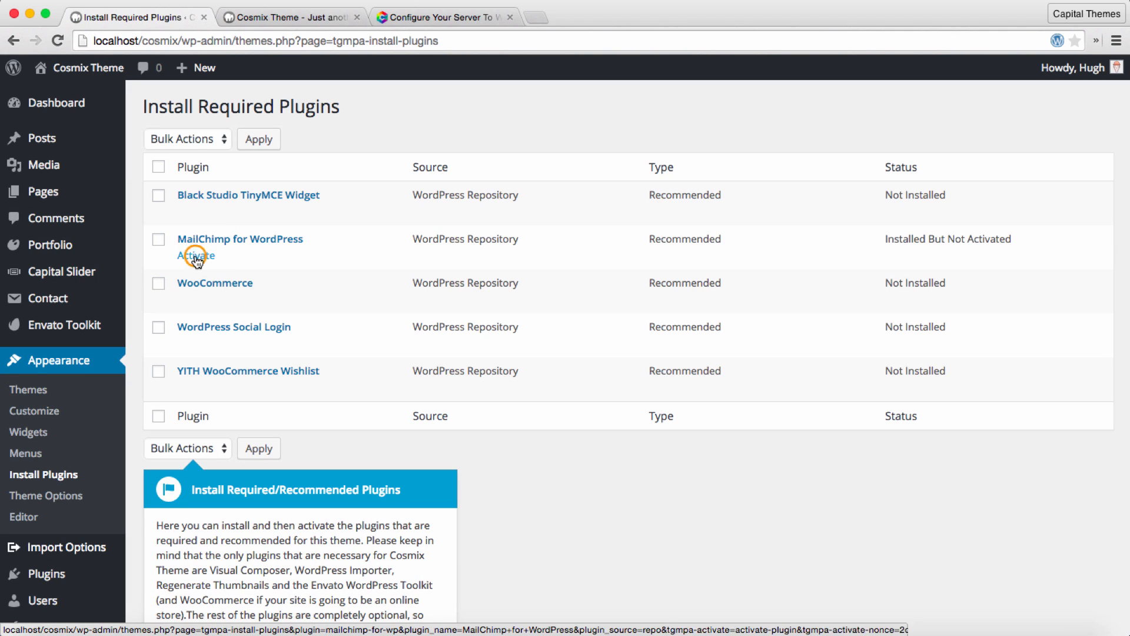
pyautogui.click(196, 257)
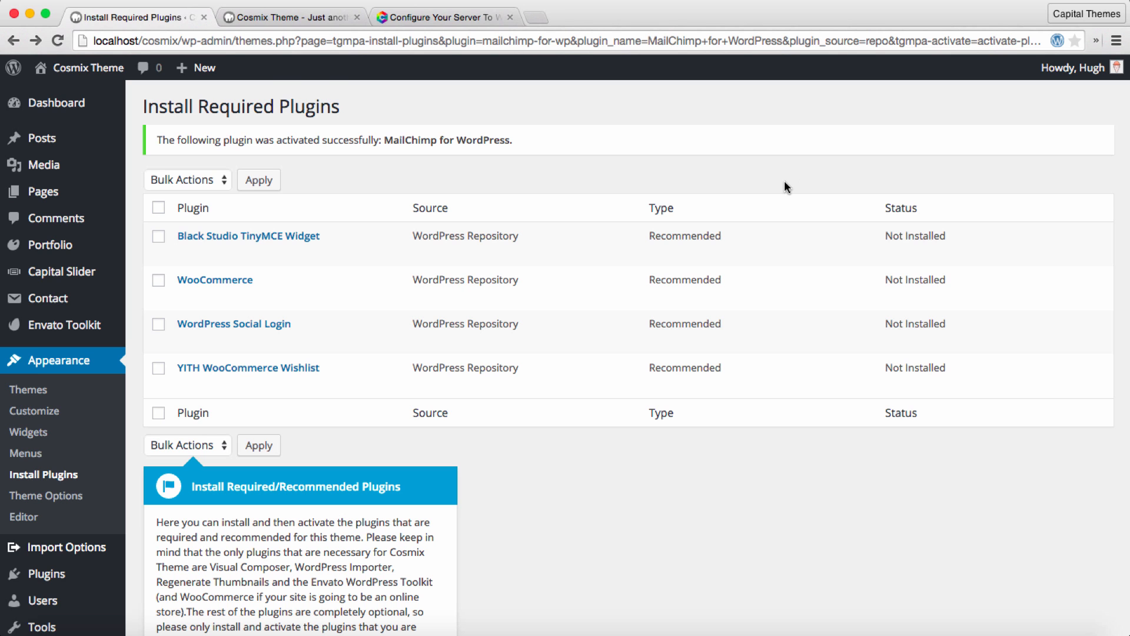
# Step: Continue the welcome tour past the required plugins and the pre-import check to the WordPress demo content import
pyautogui.scroll(-5, 726, 222)
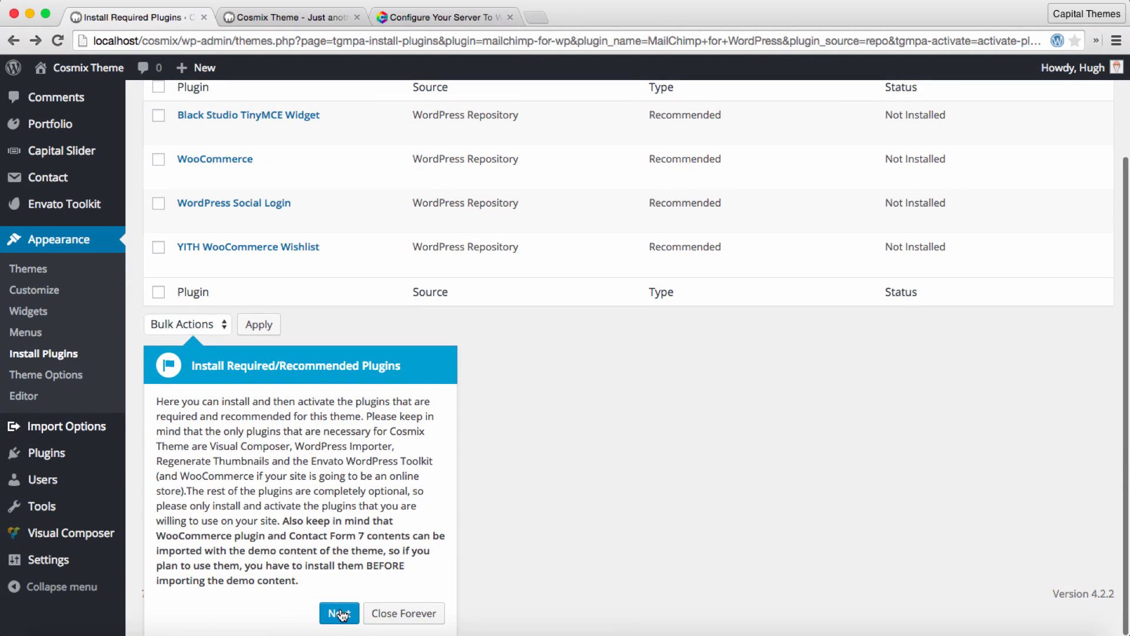
pyautogui.click(339, 613)
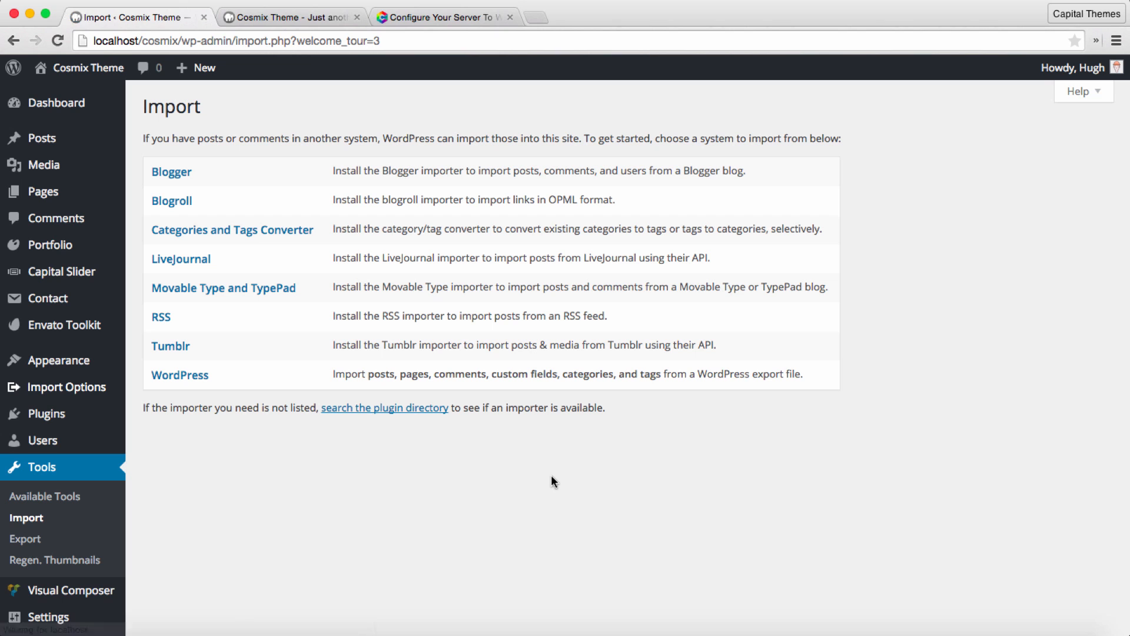
pyautogui.scroll(-3, 551, 474)
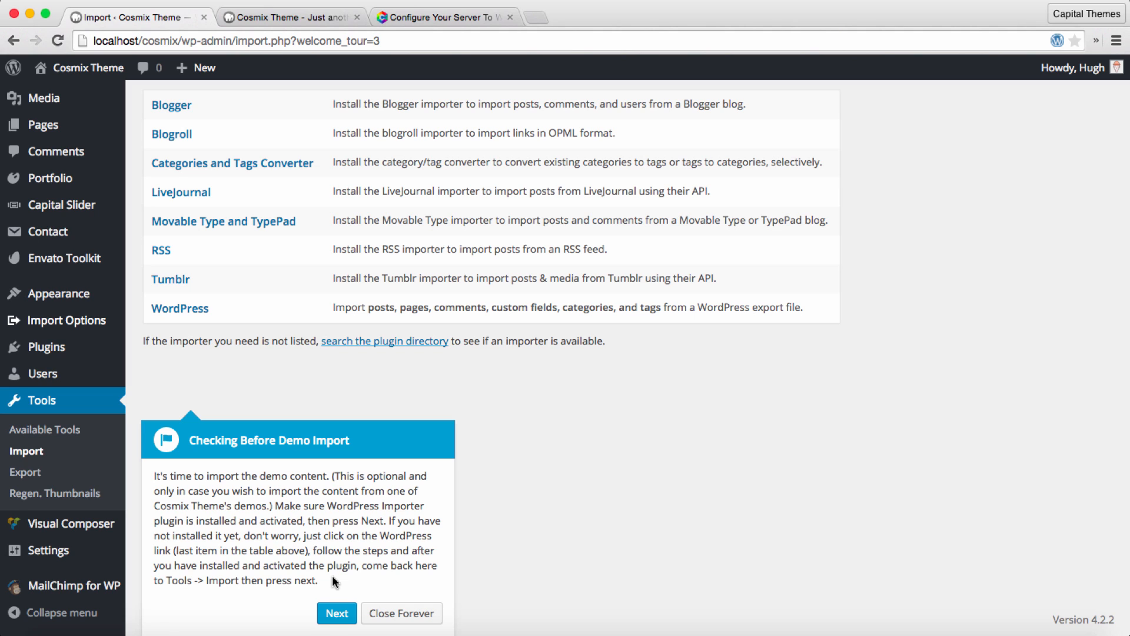
pyautogui.click(336, 612)
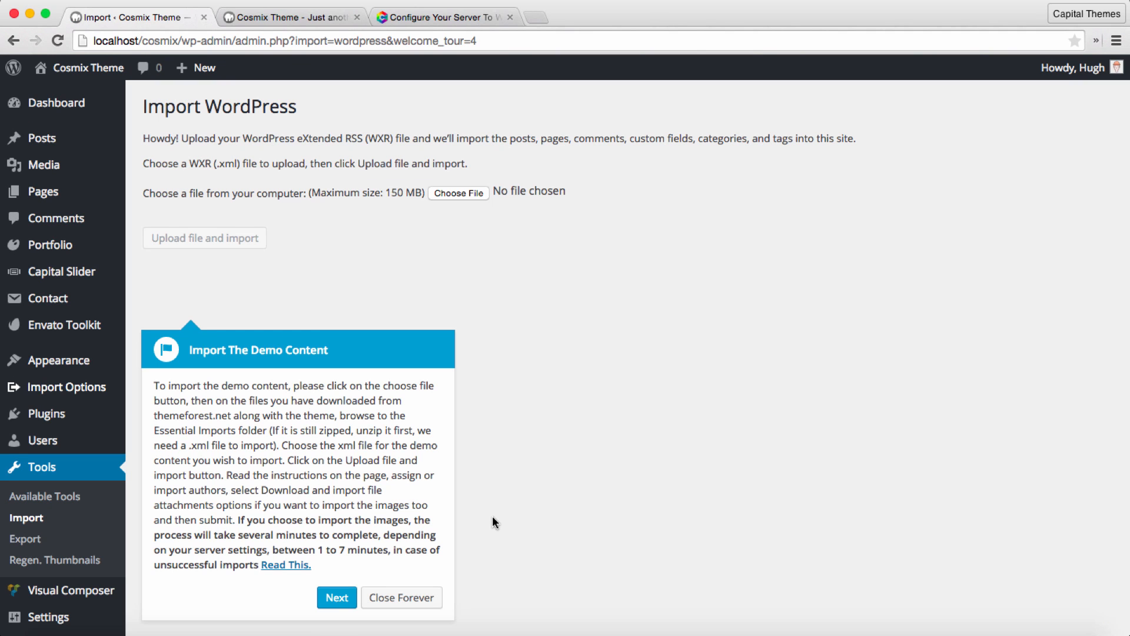
# Step: Upload demo-content.xml from the 01 - Main Demo folder inside Essential Imports for the WordPress import
pyautogui.click(458, 193)
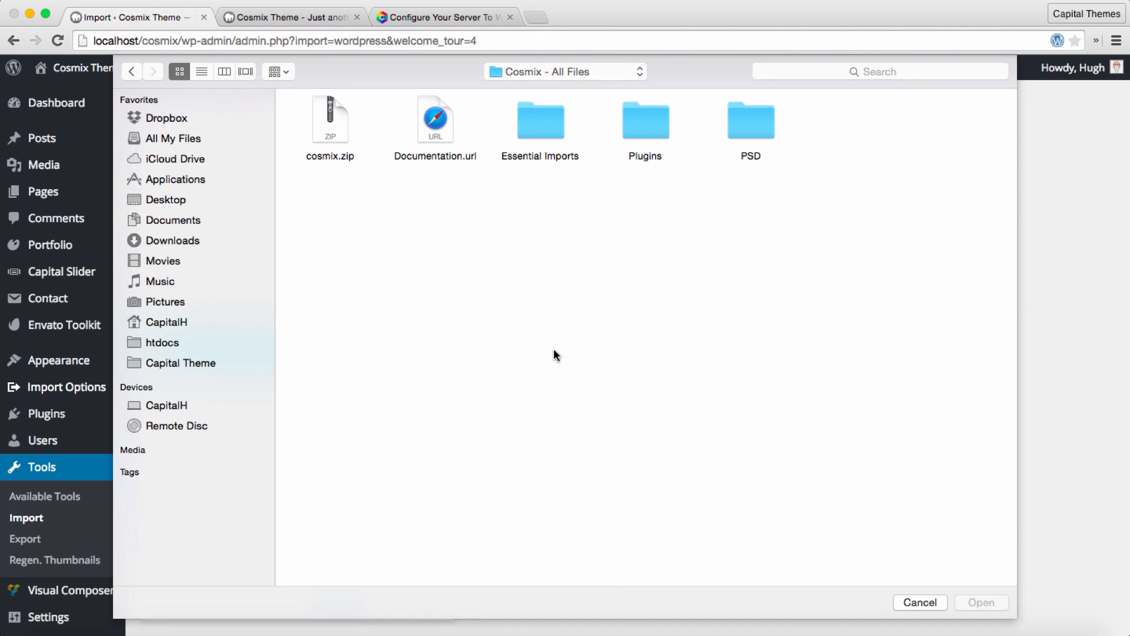
pyautogui.doubleClick(546, 130)
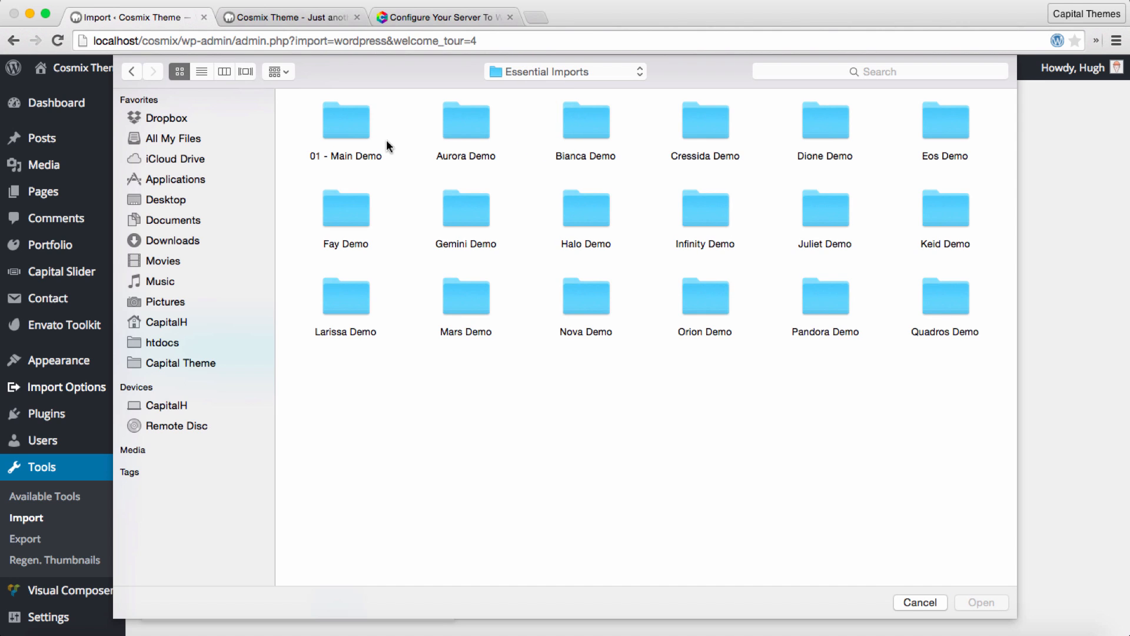
pyautogui.doubleClick(346, 122)
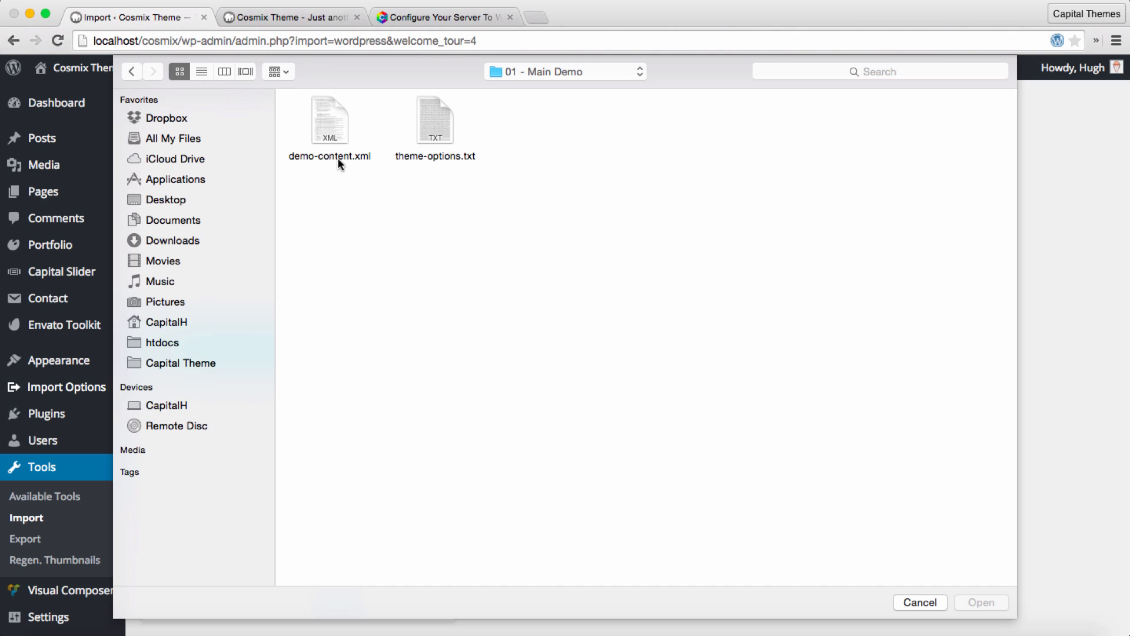
pyautogui.doubleClick(335, 122)
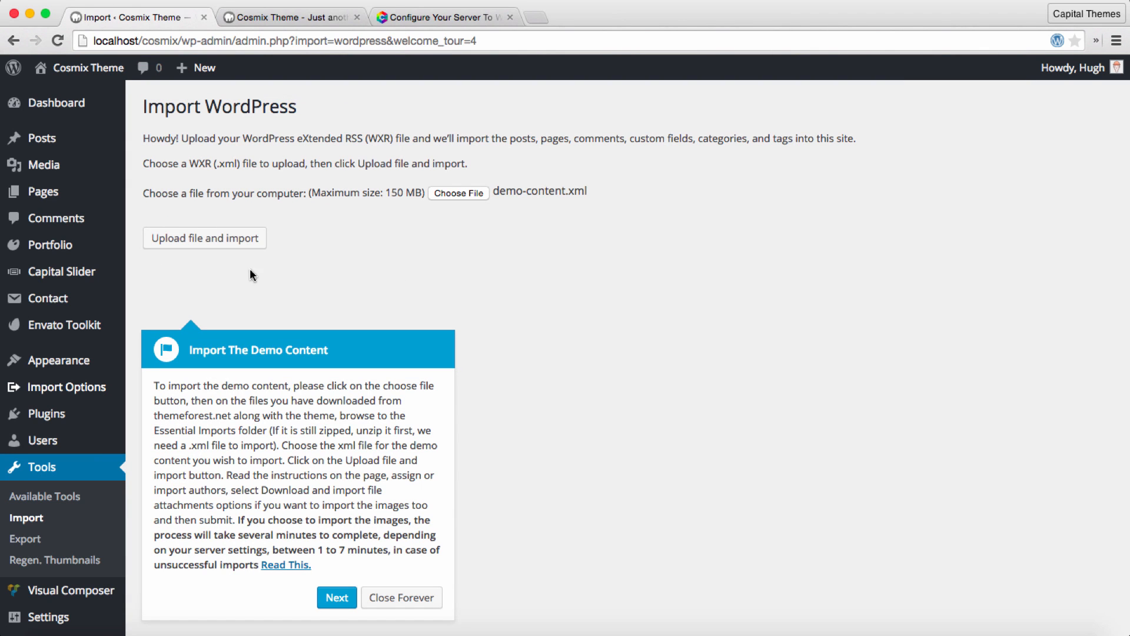
pyautogui.click(228, 239)
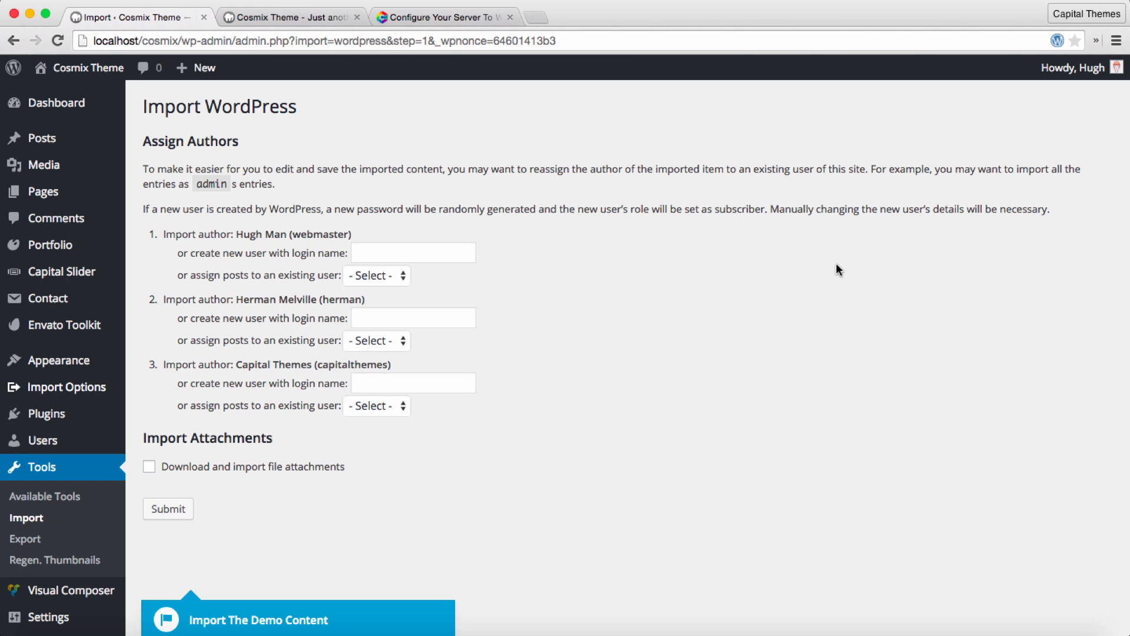
# Step: Assign the posts of all three import authors to the existing site user and enable downloading and importing file attachments
pyautogui.click(388, 276)
pyautogui.click(376, 291)
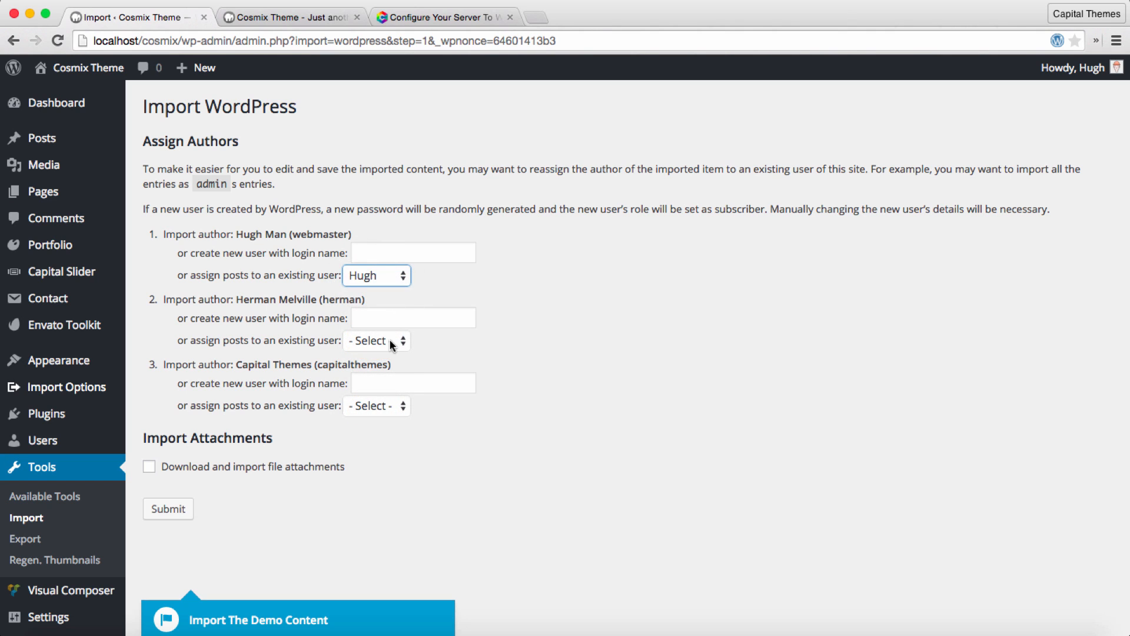
pyautogui.click(389, 342)
pyautogui.click(383, 355)
pyautogui.click(390, 406)
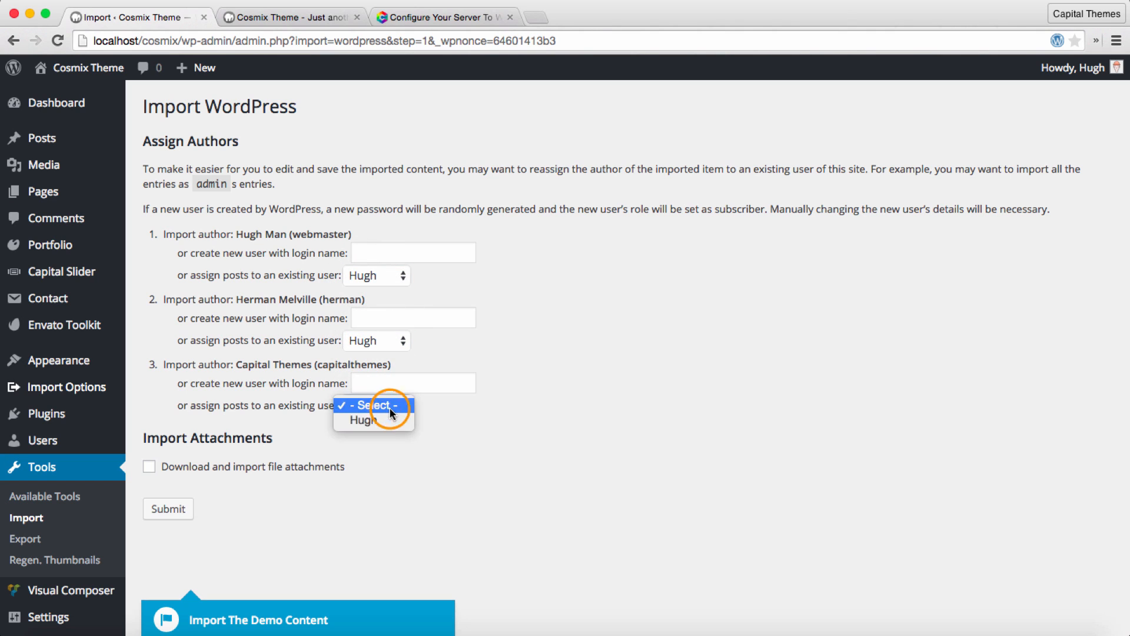
pyautogui.click(389, 419)
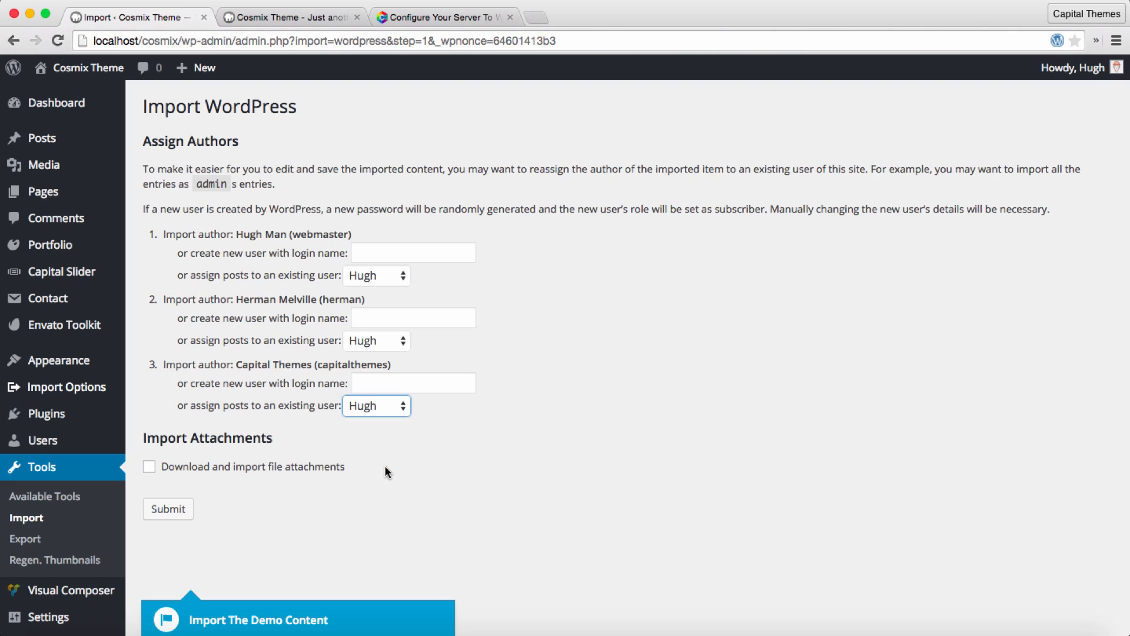
pyautogui.click(387, 471)
pyautogui.click(149, 471)
# Step: Check the open article on configuring the server for WordPress, and return to submit the demo content import
pyautogui.click(430, 23)
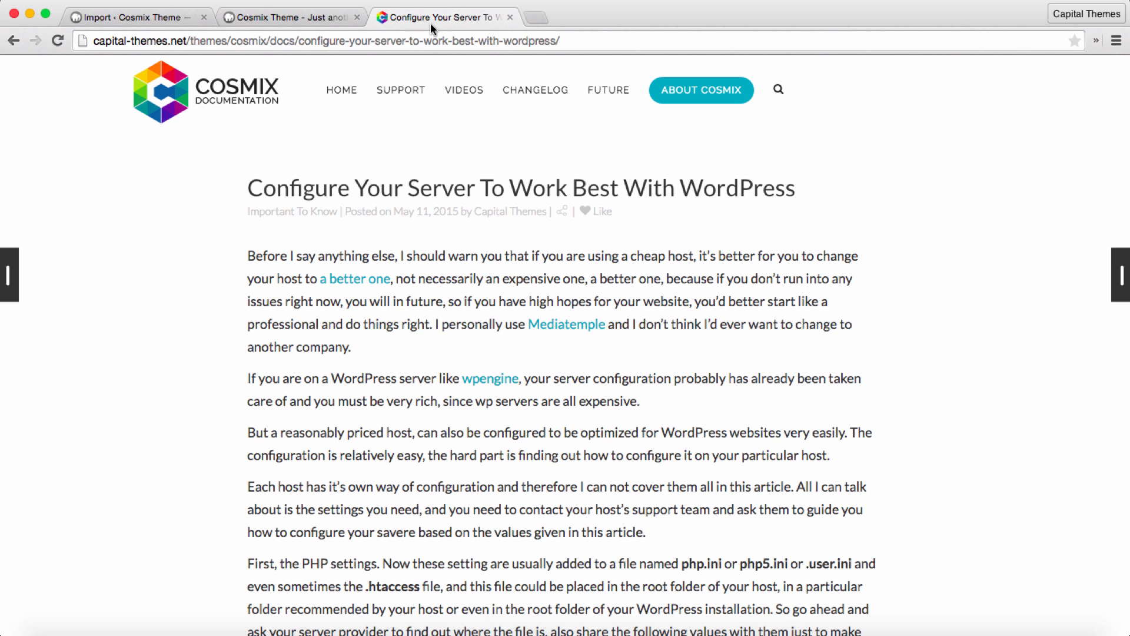
pyautogui.click(149, 17)
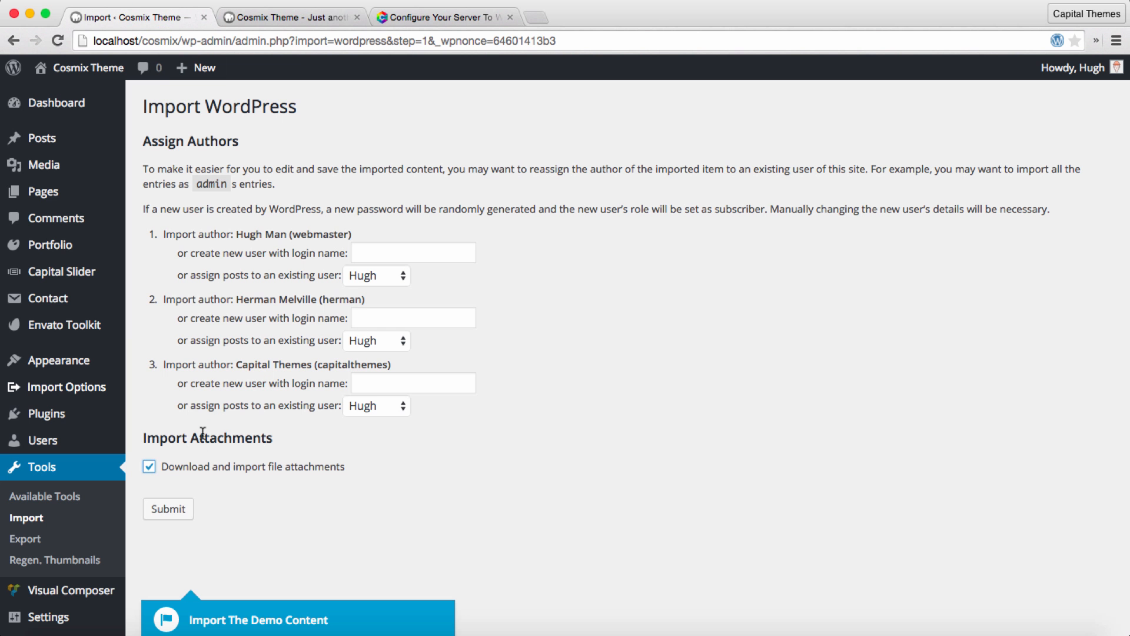
pyautogui.click(179, 511)
pyautogui.click(181, 513)
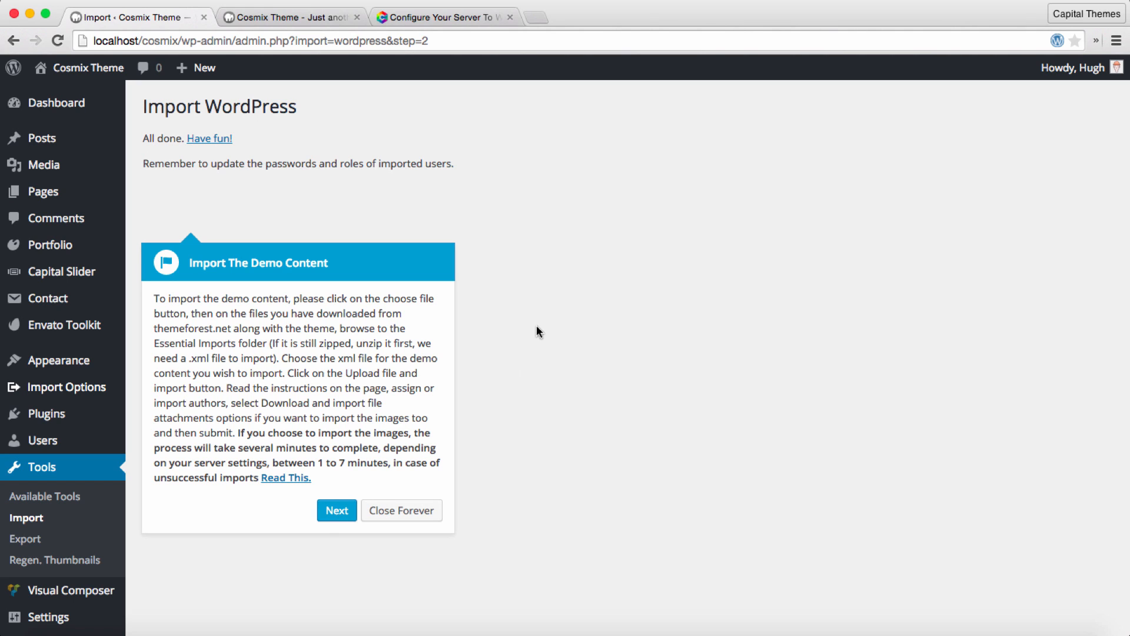
# Step: Continue the welcome tour to the theme options import and open theme-options.txt from Essential Imports / 01 - Main Demo in TextEdit
pyautogui.click(334, 512)
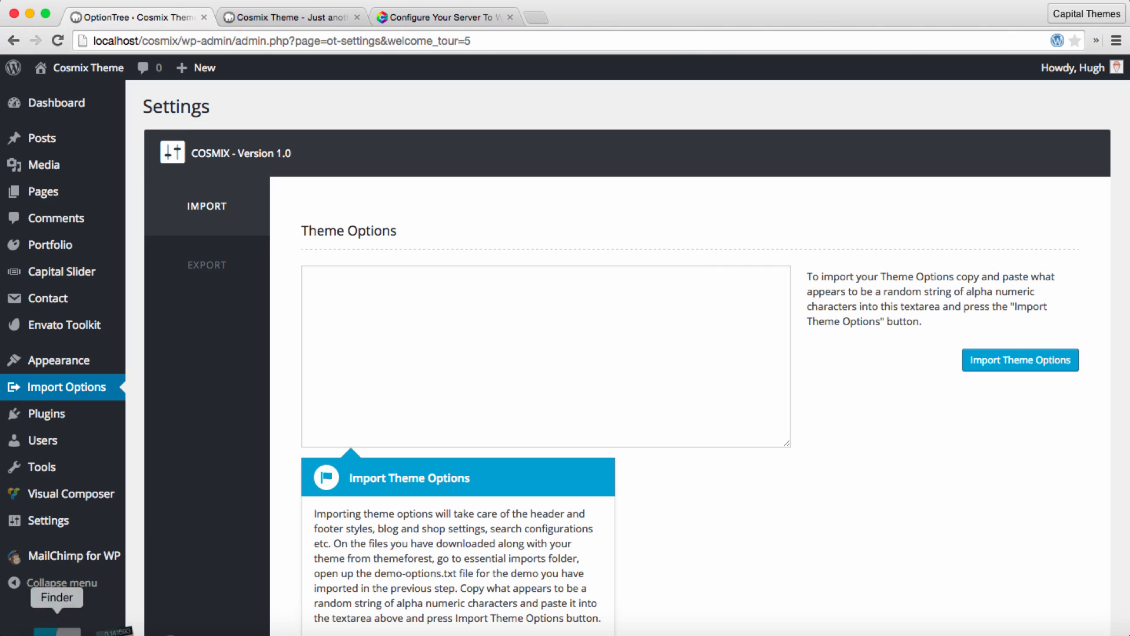
pyautogui.click(56, 630)
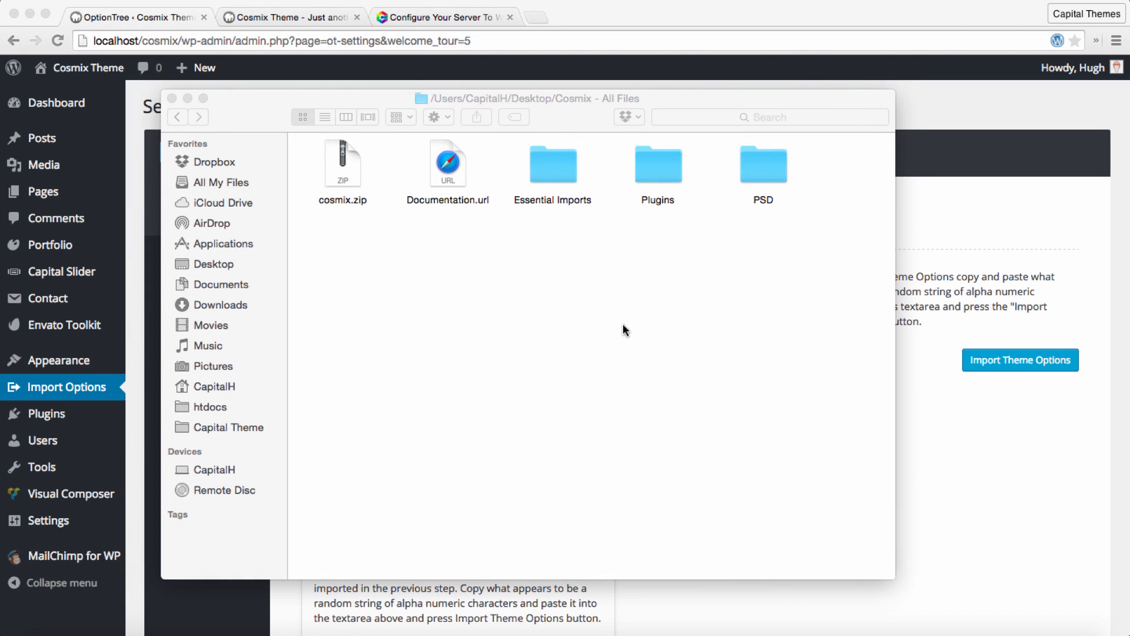
pyautogui.doubleClick(563, 171)
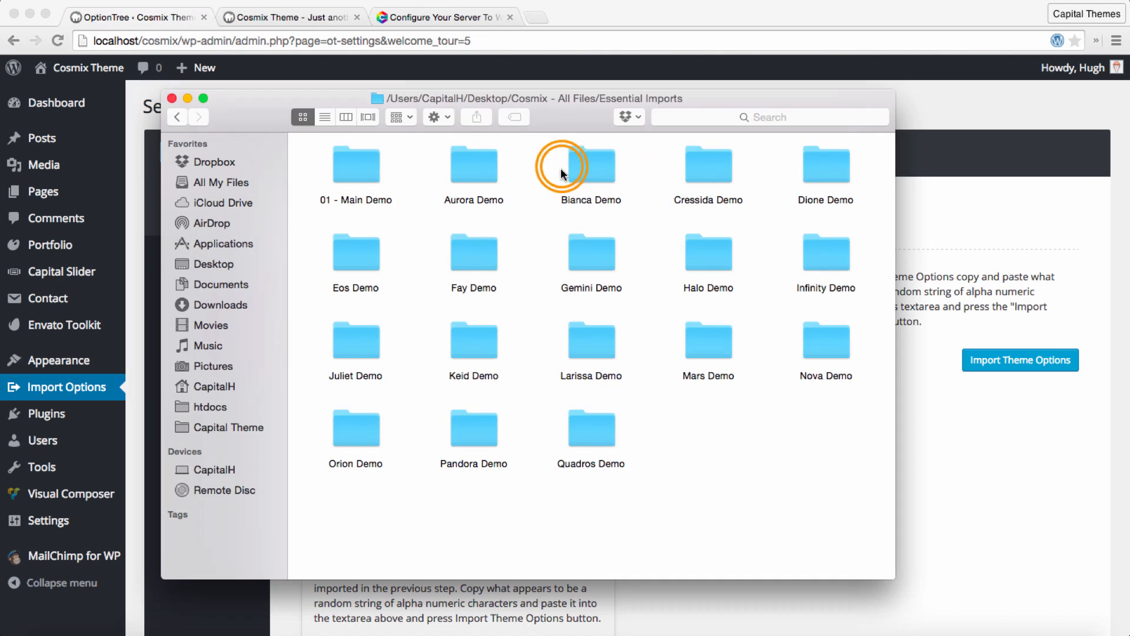
pyautogui.doubleClick(349, 170)
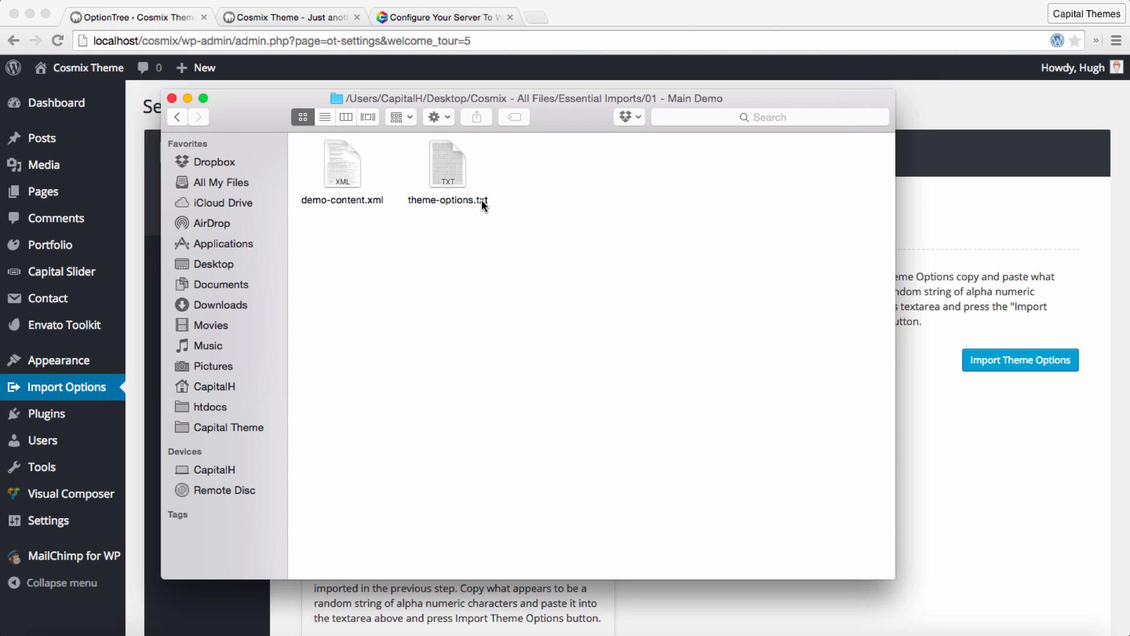
pyautogui.rightClick(452, 169)
pyautogui.moveTo(493, 192)
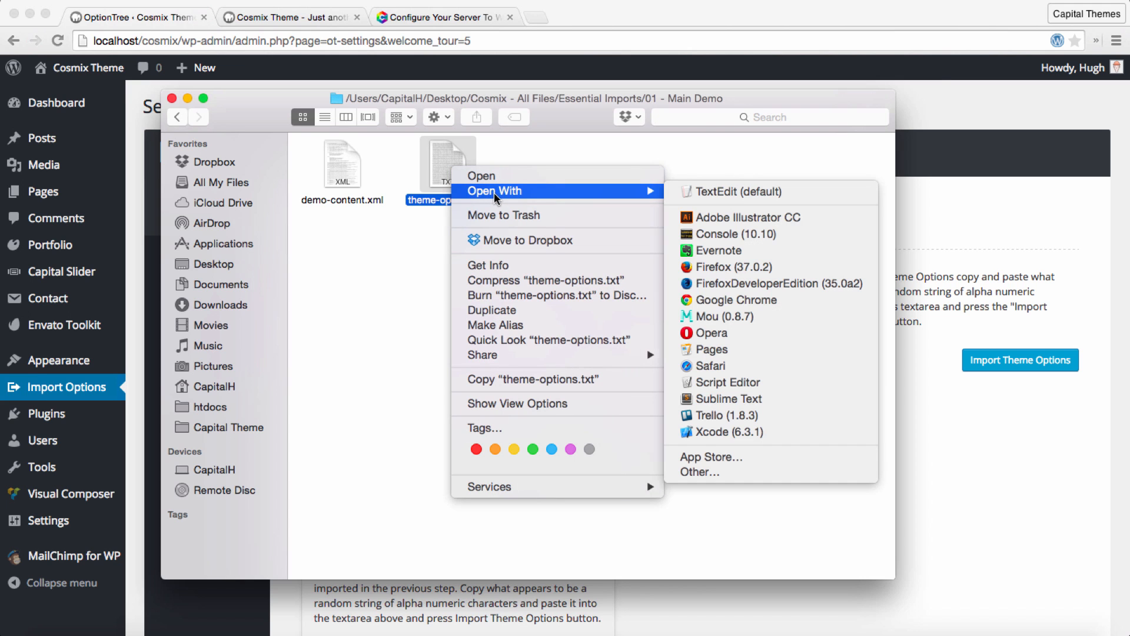
pyautogui.click(701, 192)
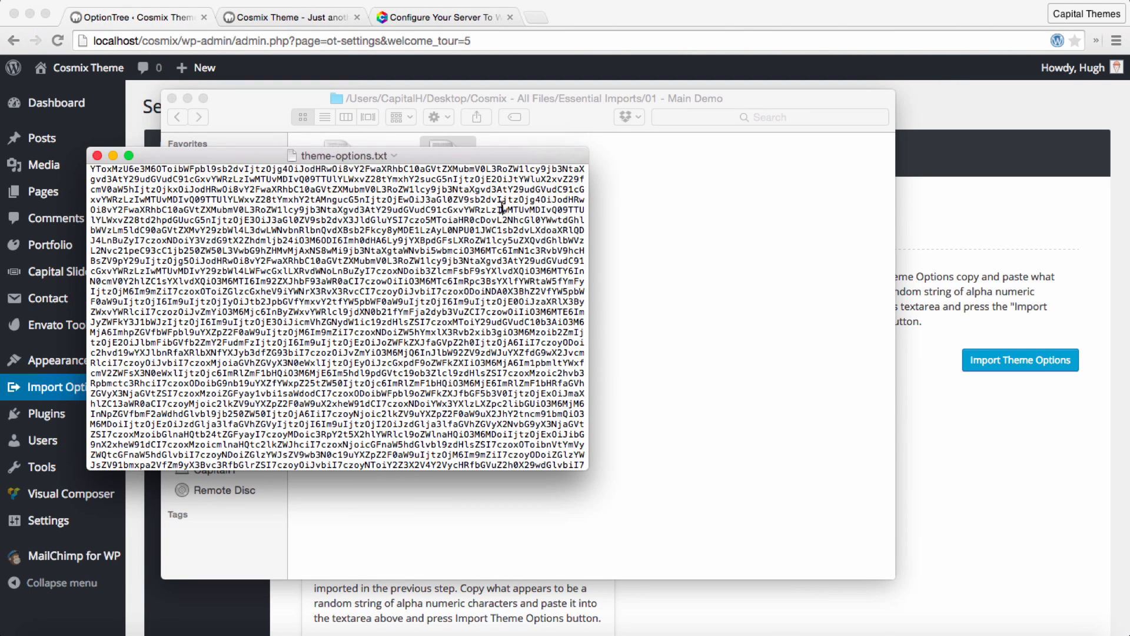
# Step: Copy the entire contents of theme-options.txt into the Theme Options import field and import the theme options
pyautogui.press('super+a')
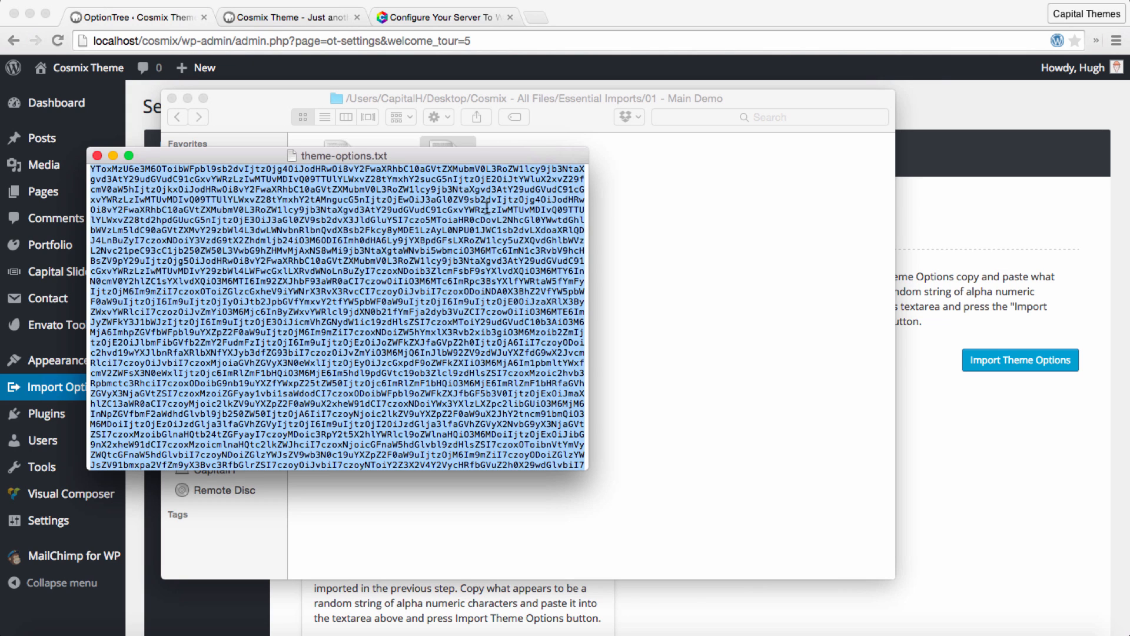
pyautogui.rightClick(489, 208)
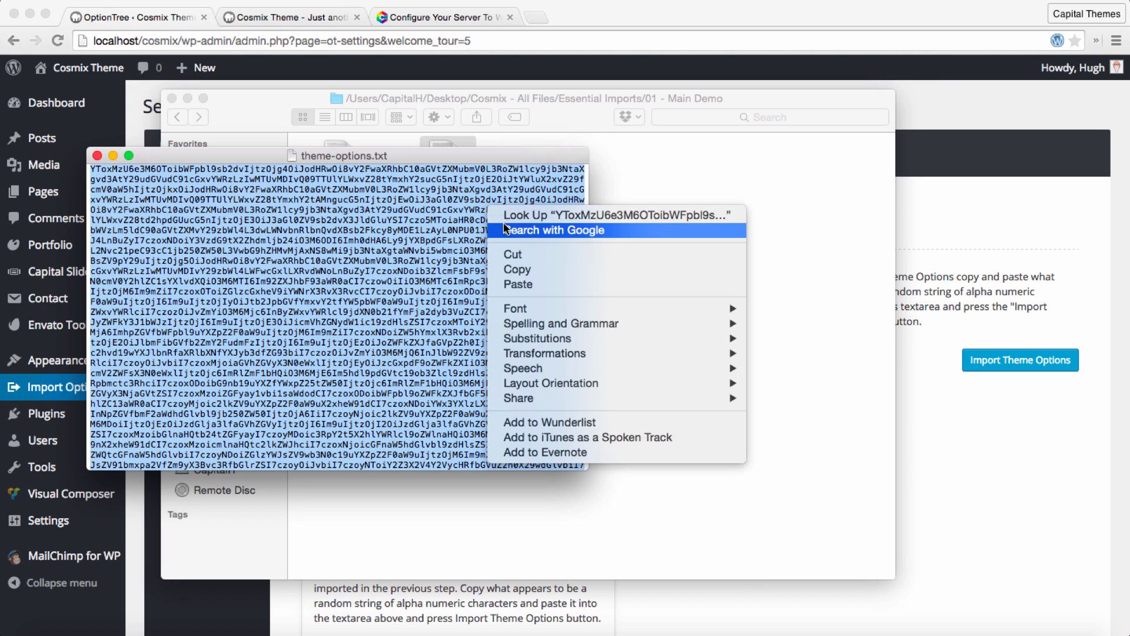
pyautogui.click(518, 272)
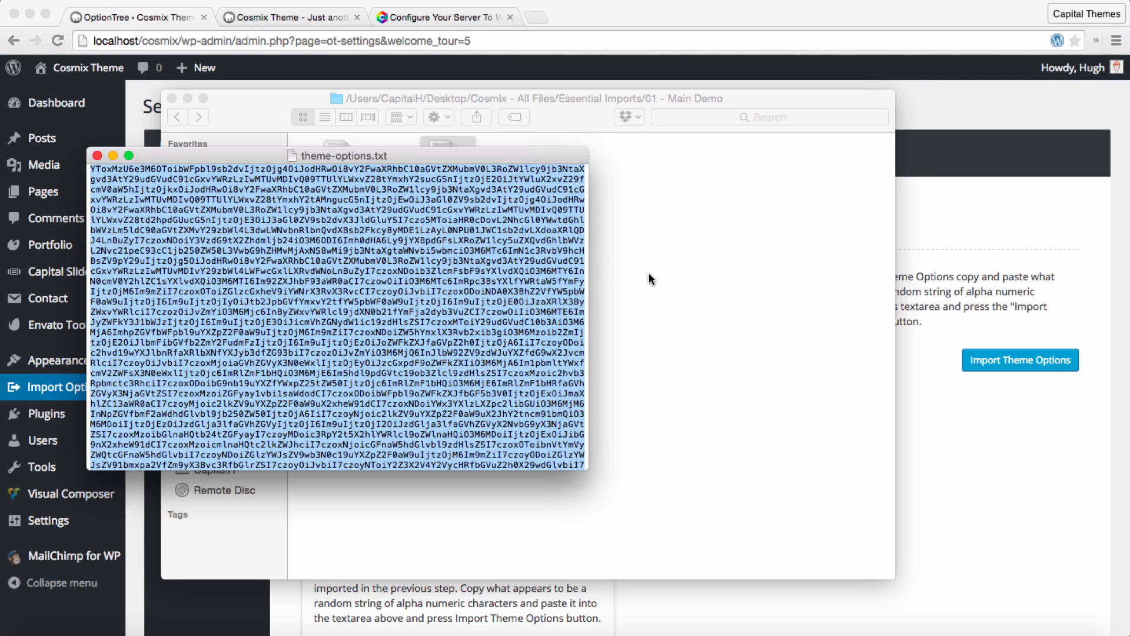
pyautogui.click(970, 236)
pyautogui.click(631, 302)
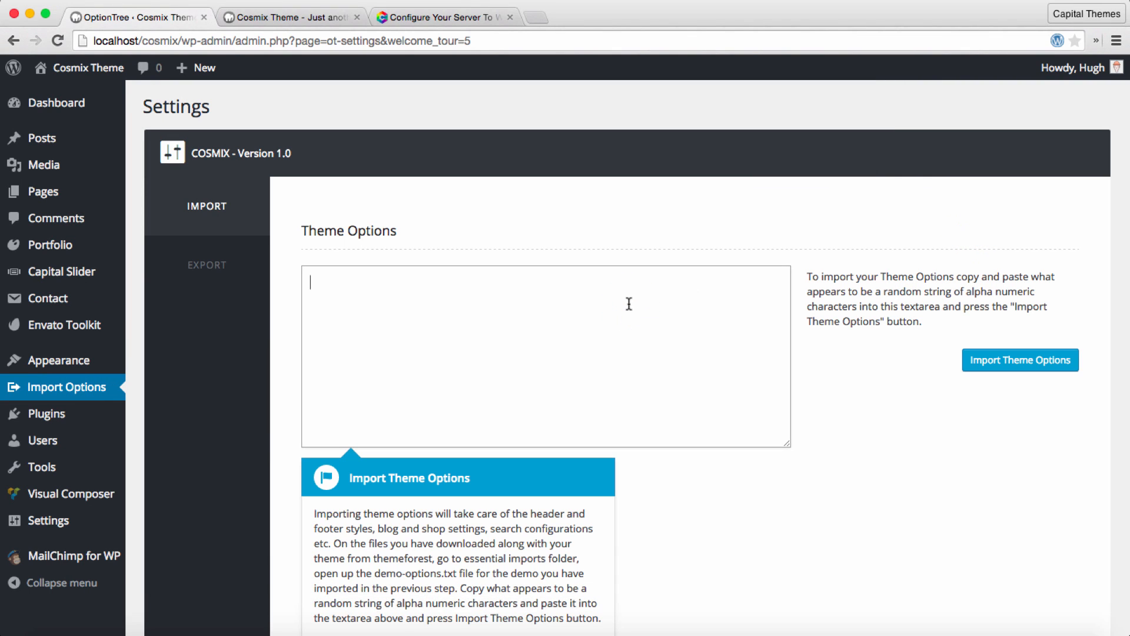
pyautogui.rightClick(565, 298)
pyautogui.click(603, 375)
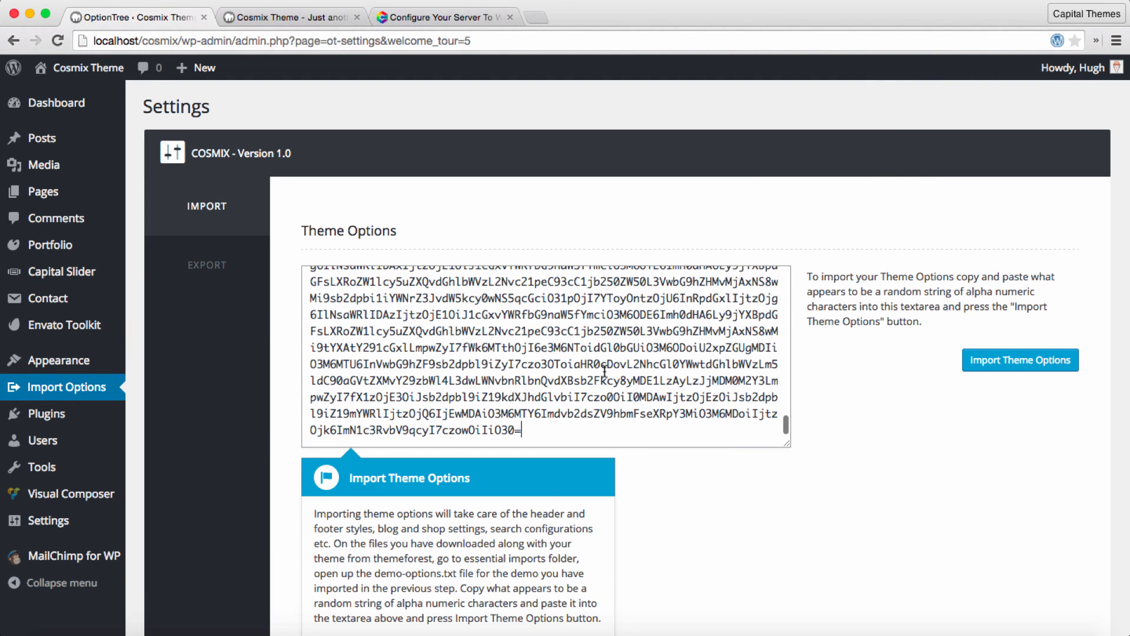
pyautogui.click(1004, 366)
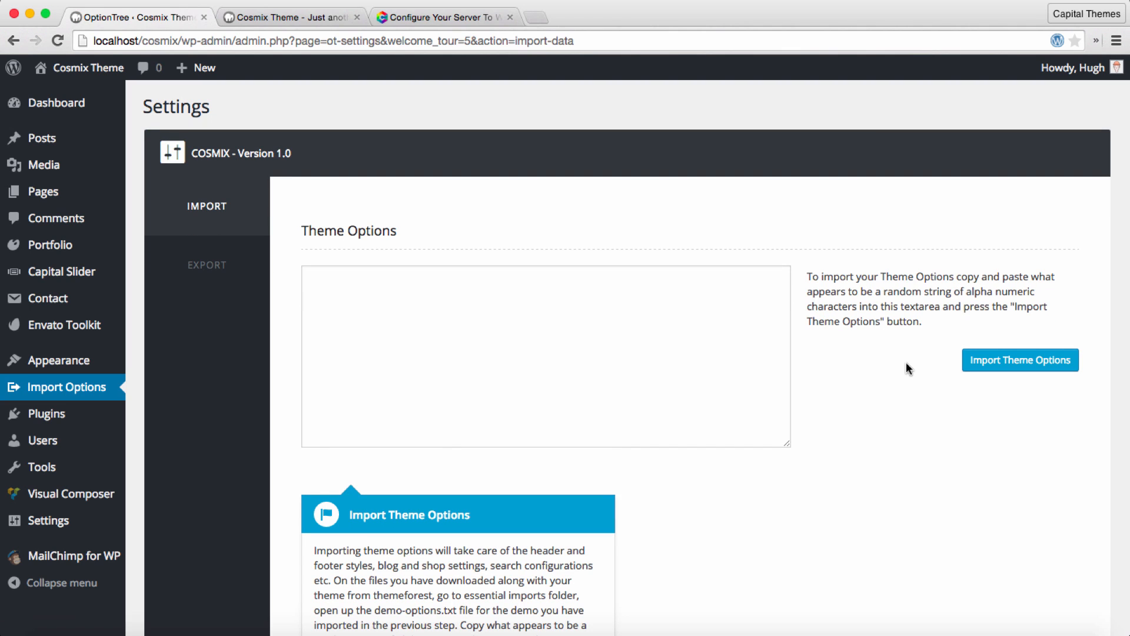
# Step: Continue the tour to Reading Settings, set a static page with Front Page as front page and Blog Posts as posts page, and save
pyautogui.moveTo(71, 360)
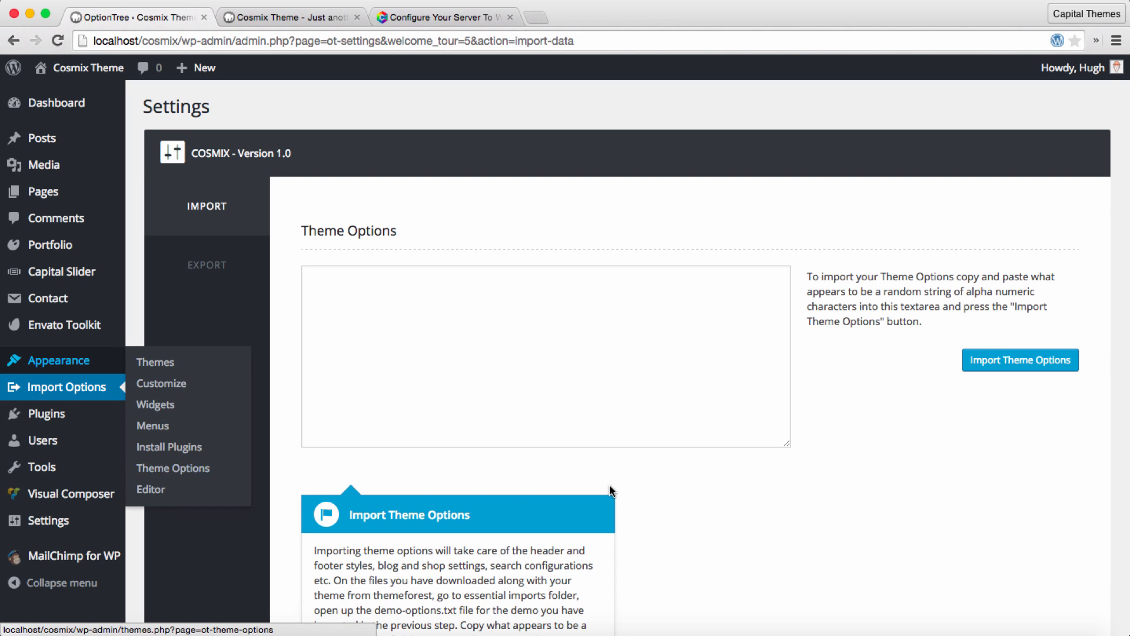
pyautogui.scroll(-3, 730, 483)
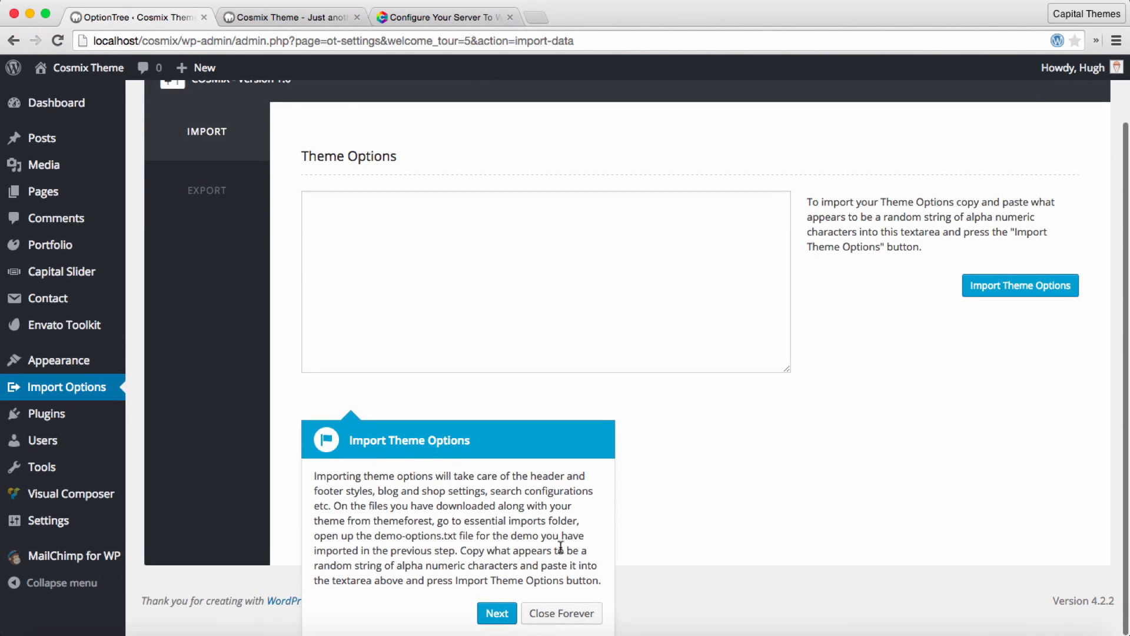
pyautogui.click(498, 614)
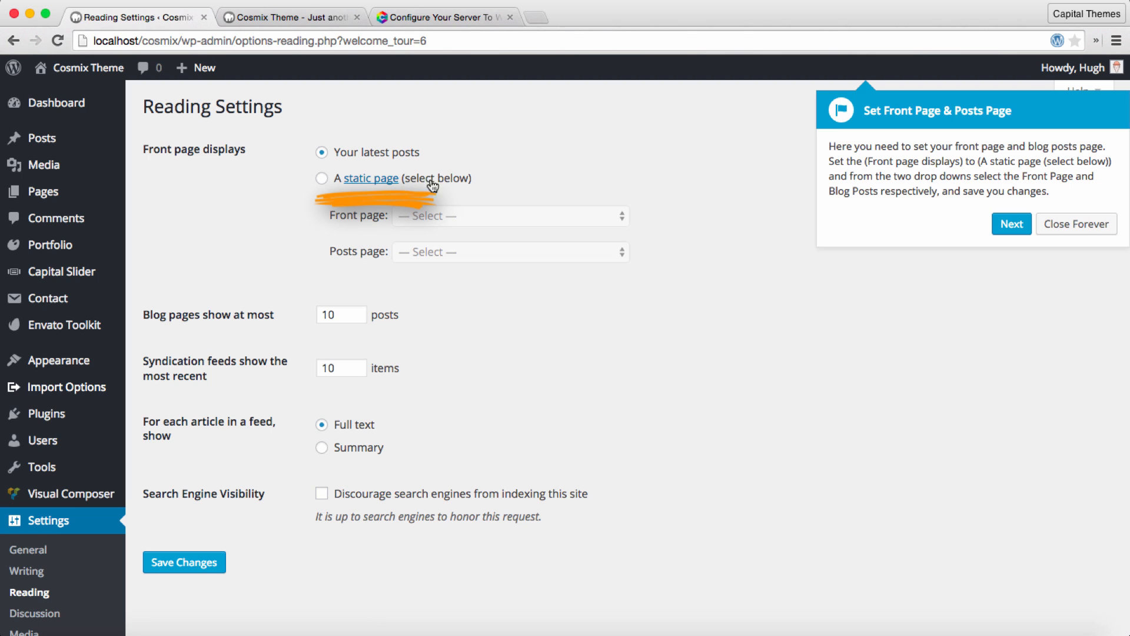
pyautogui.click(322, 178)
pyautogui.click(554, 218)
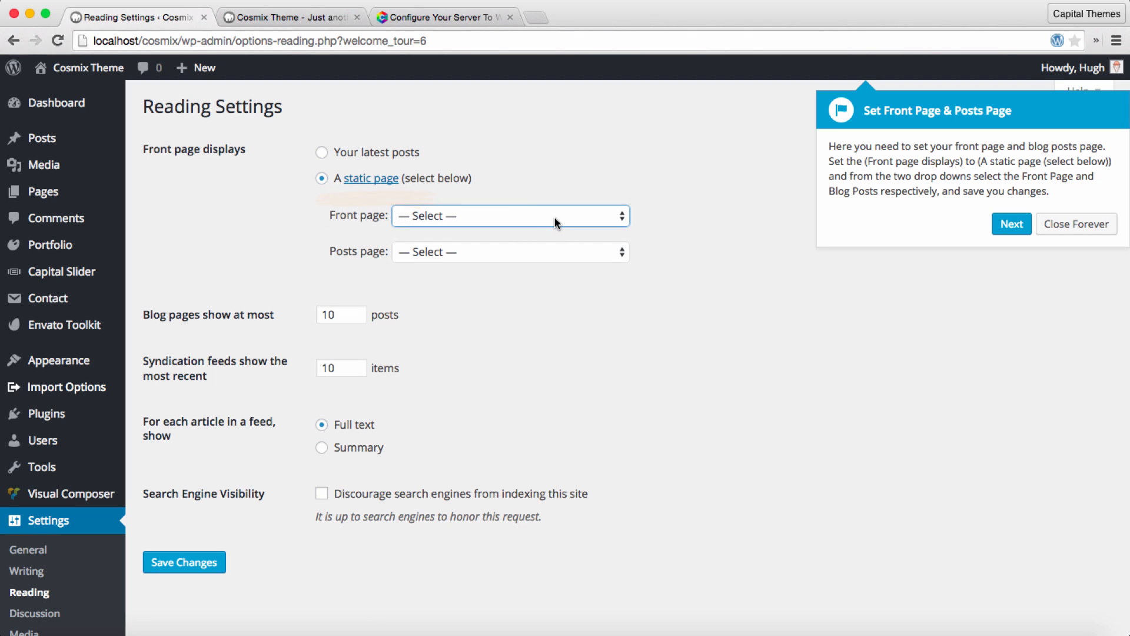
pyautogui.click(556, 217)
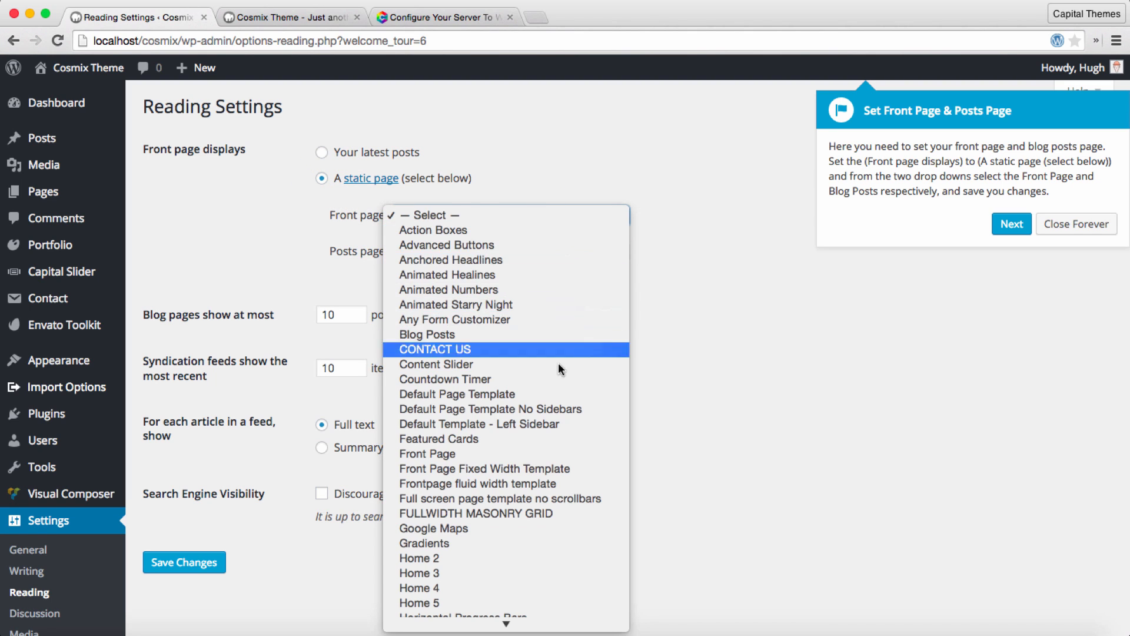
pyautogui.click(443, 459)
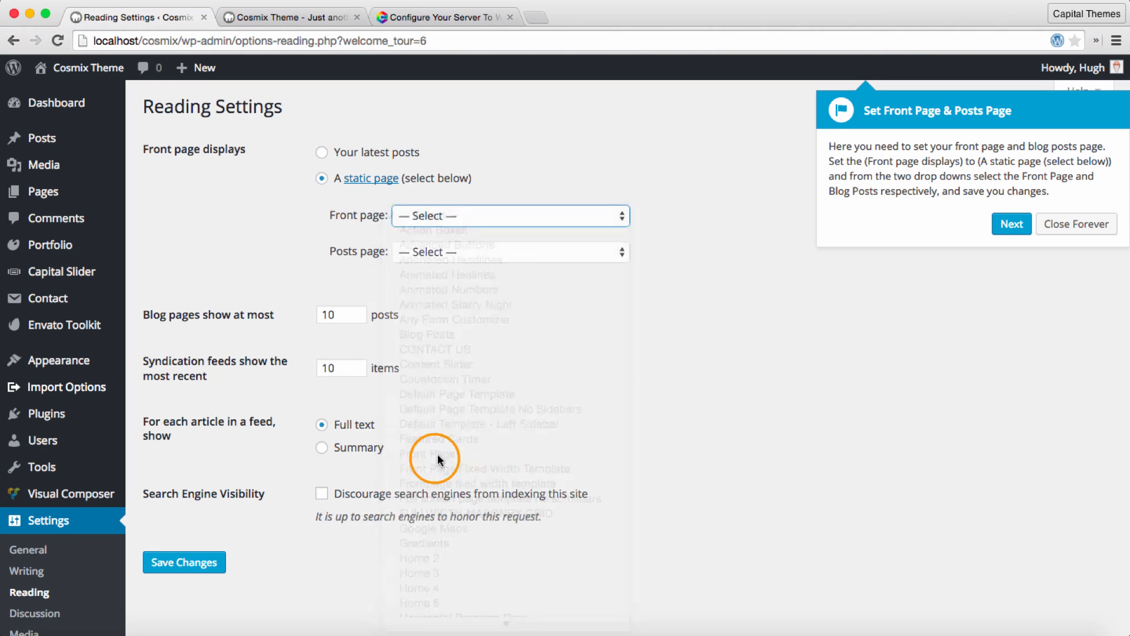
pyautogui.click(496, 252)
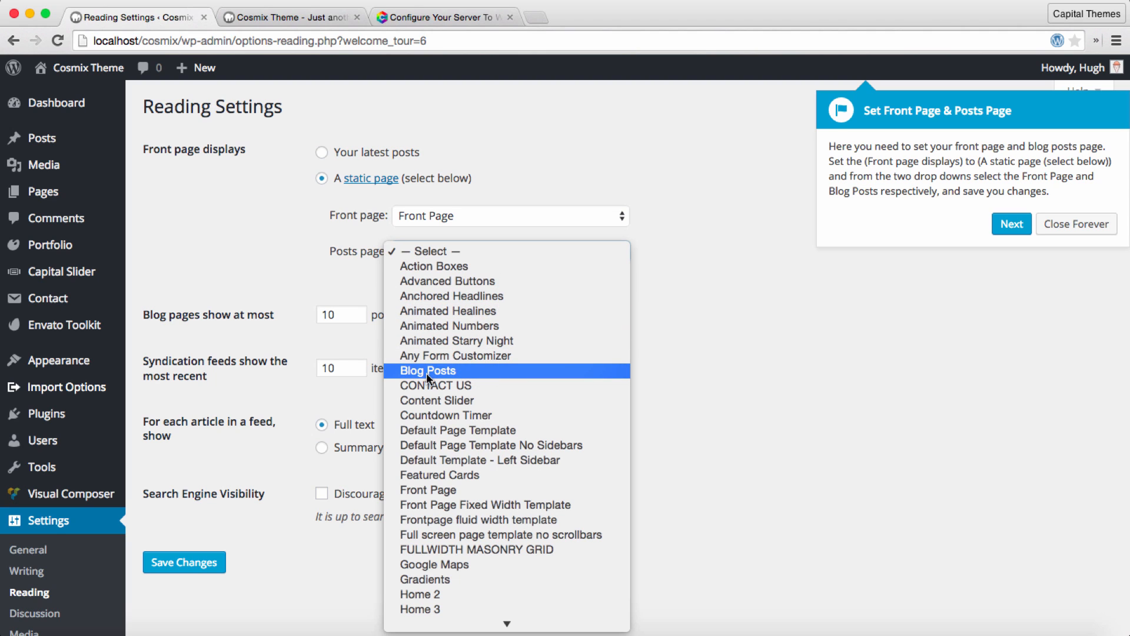
pyautogui.click(469, 371)
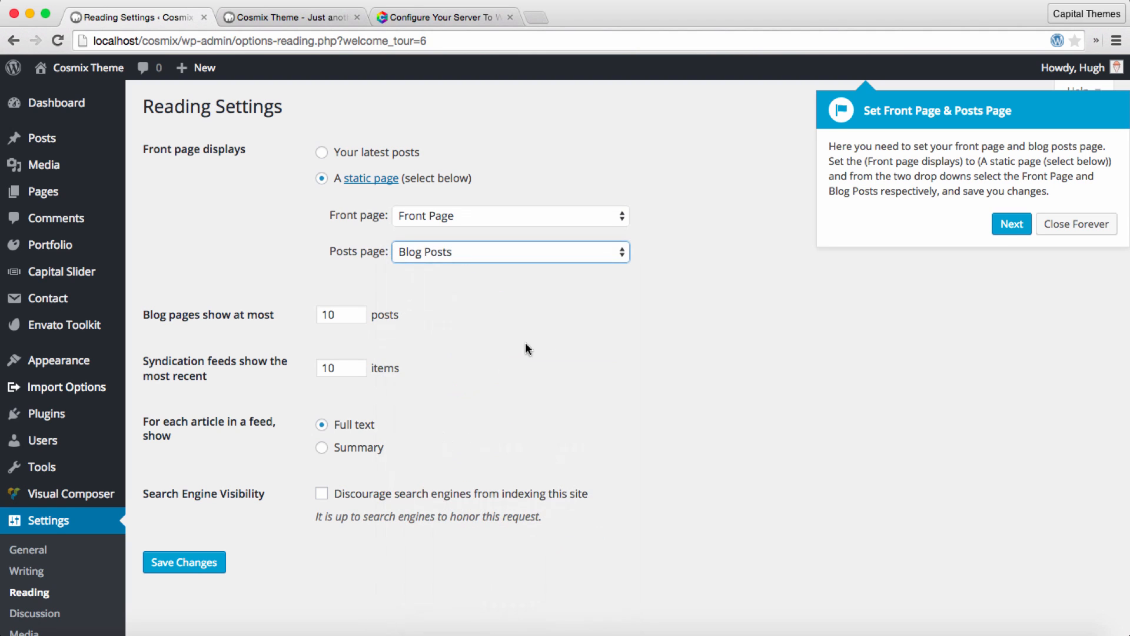
pyautogui.click(171, 562)
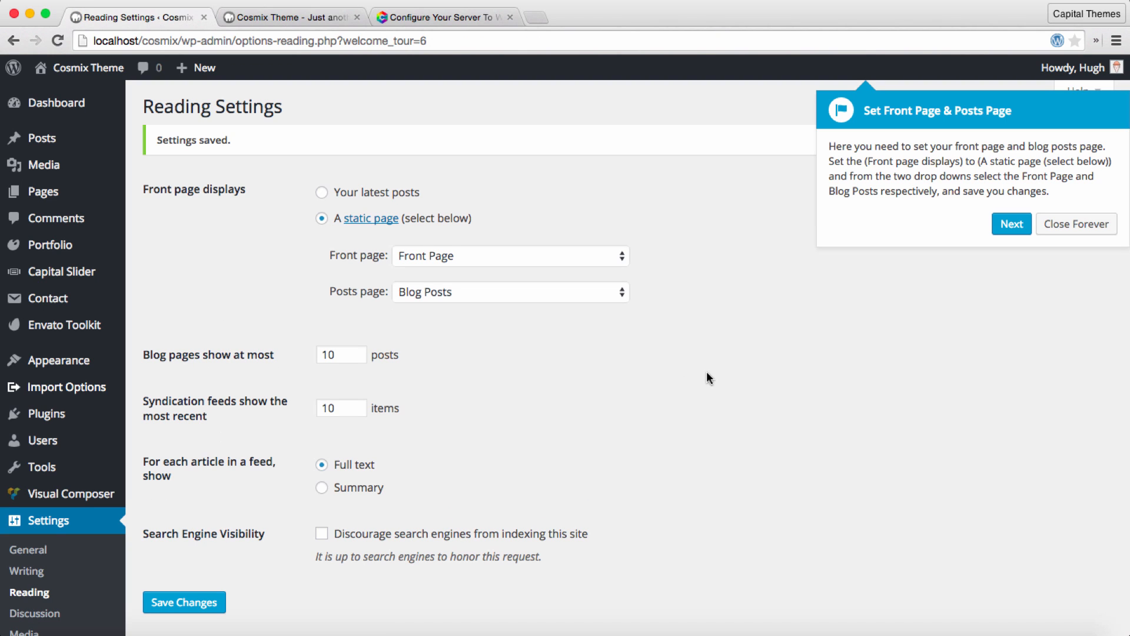
# Step: Continue the tour to the navigation menus and examine the COSMX Main Navigation structure and its theme location settings
pyautogui.click(1010, 226)
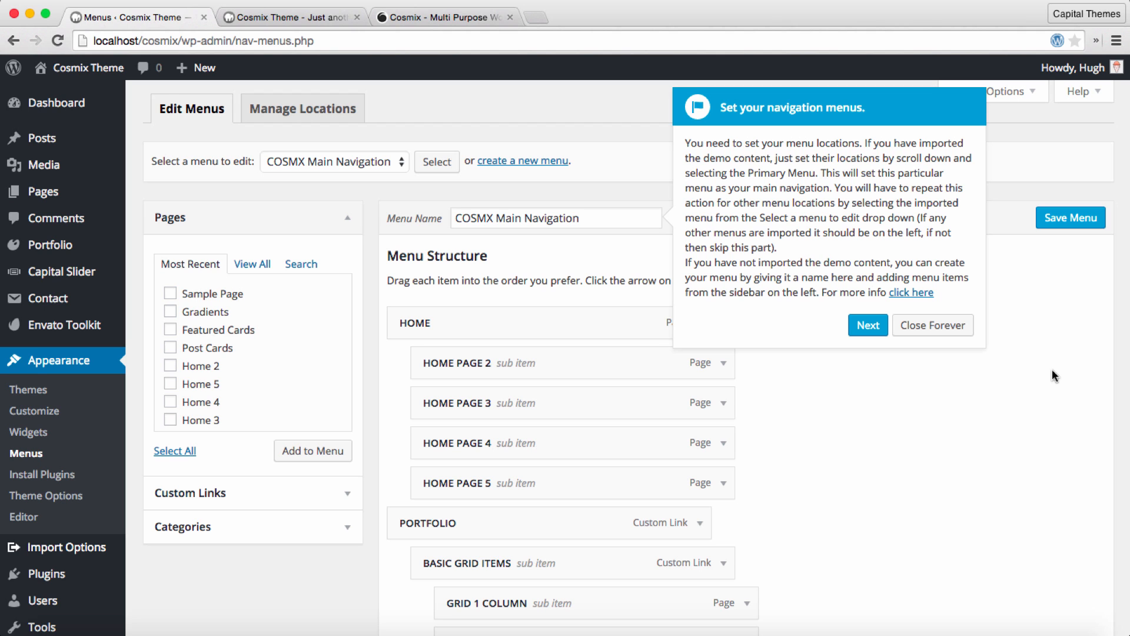
pyautogui.scroll(-3, 1051, 375)
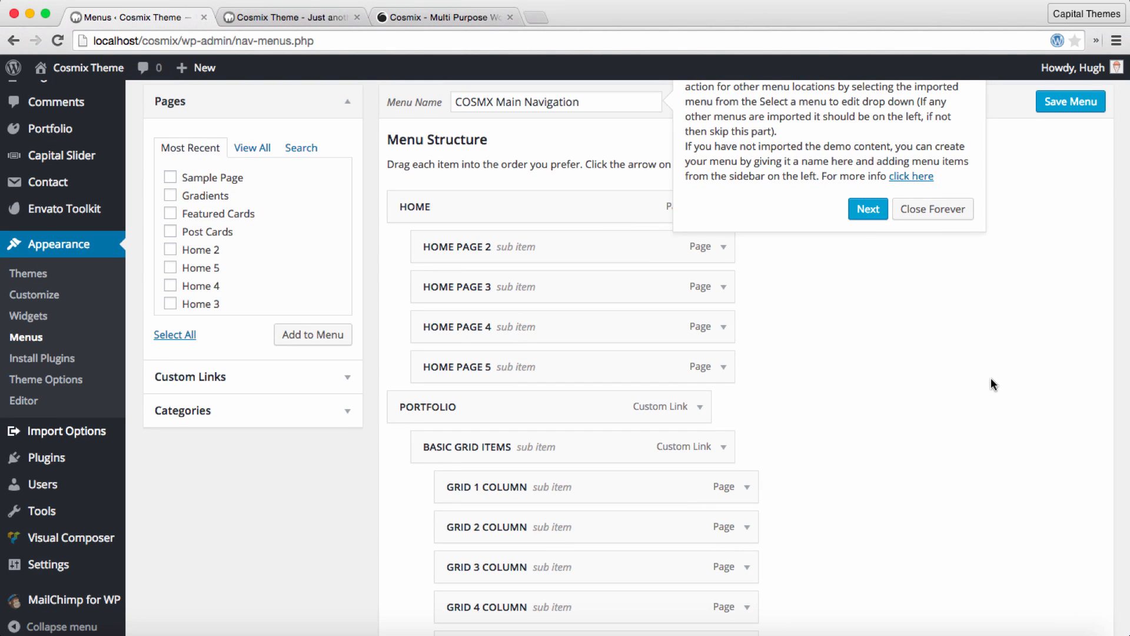
pyautogui.scroll(-6, 991, 380)
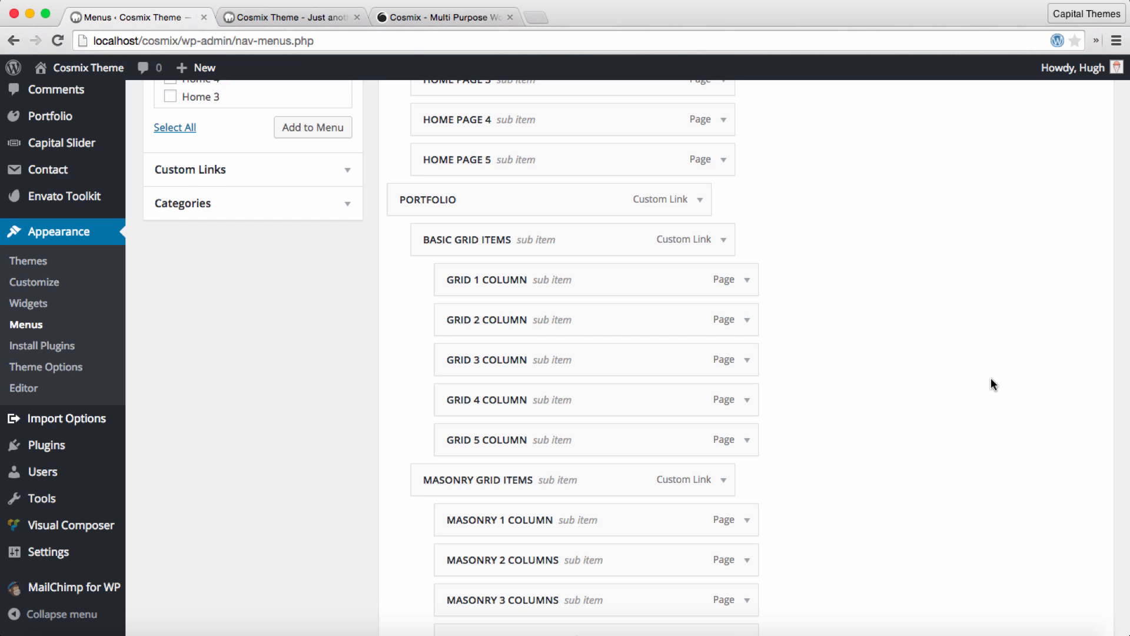
pyautogui.scroll(-2, 991, 382)
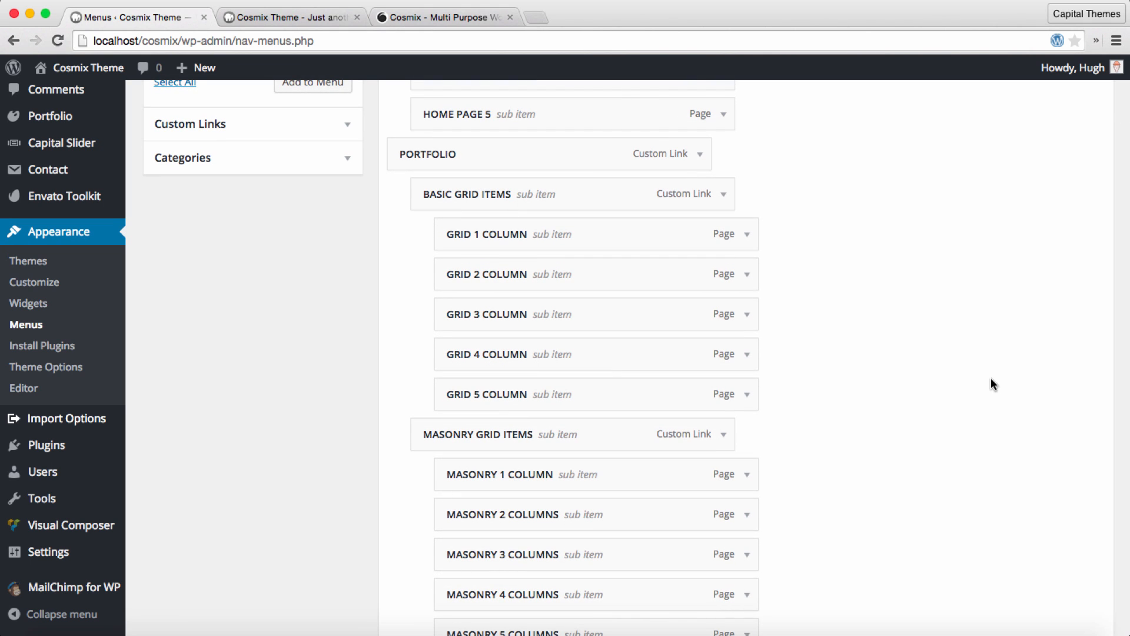
pyautogui.scroll(-20, 992, 379)
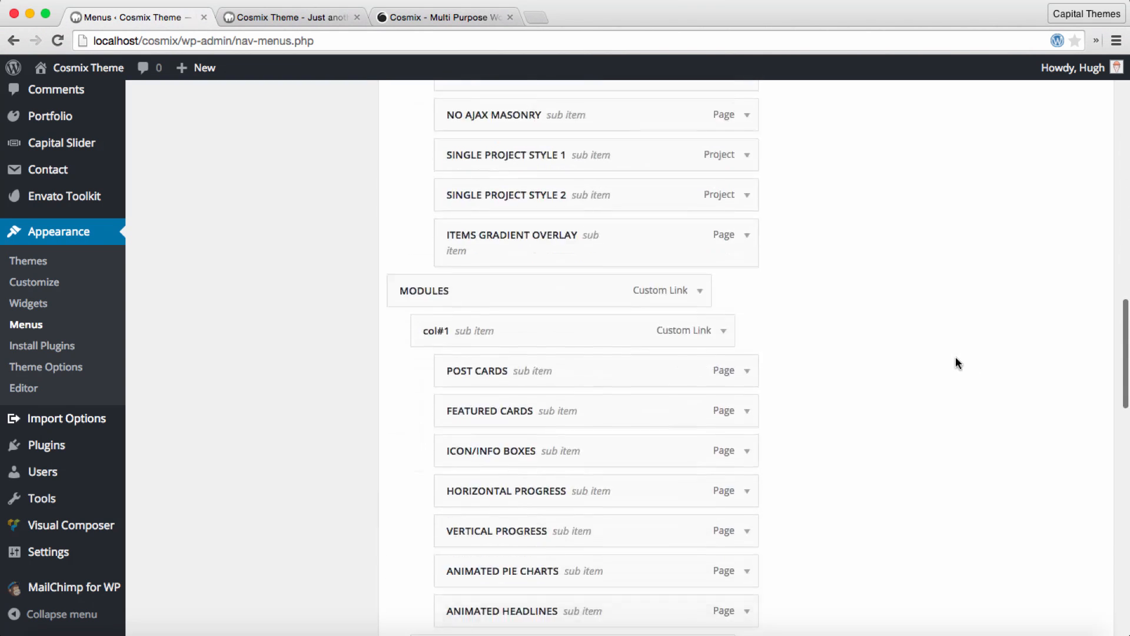
pyautogui.scroll(-15, 923, 350)
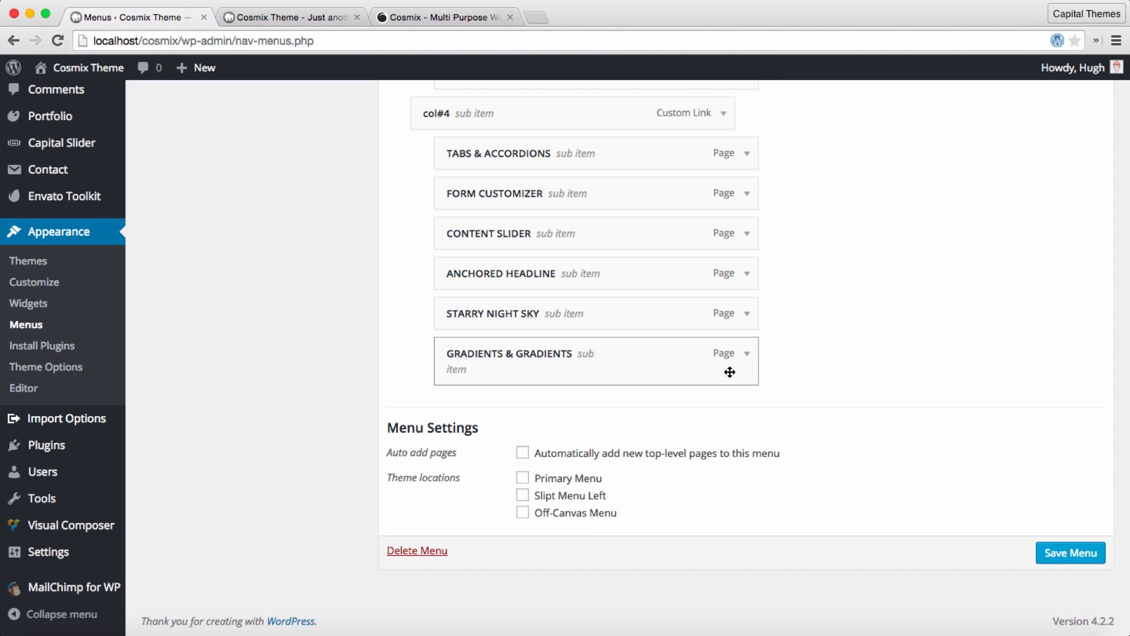
pyautogui.scroll(10, 857, 359)
pyautogui.scroll(-7, 888, 370)
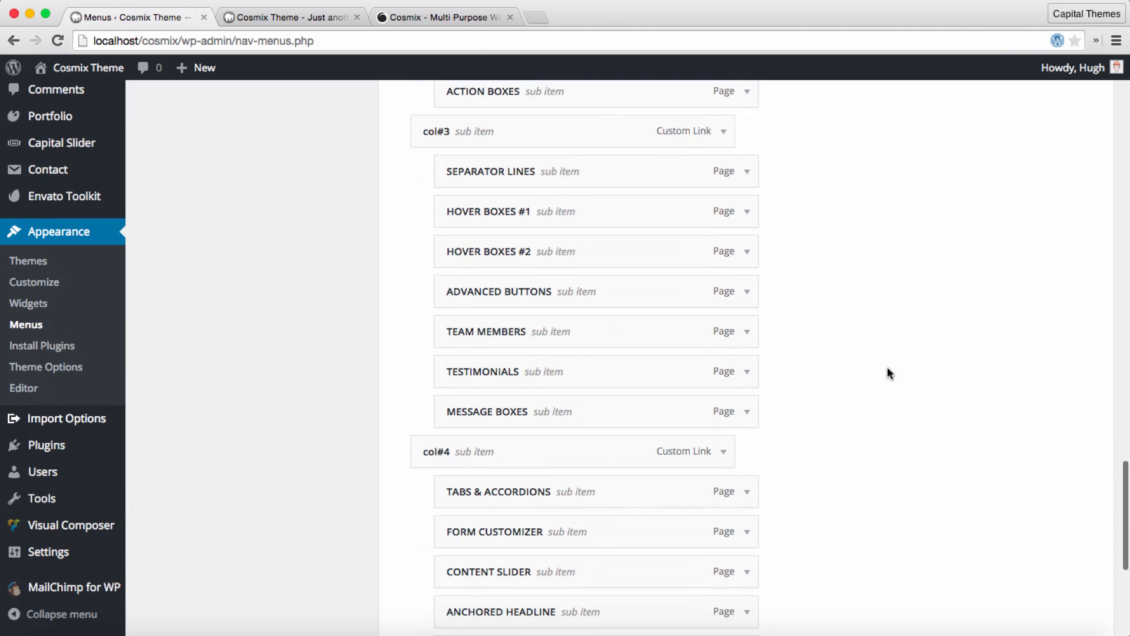
pyautogui.scroll(-4, 828, 500)
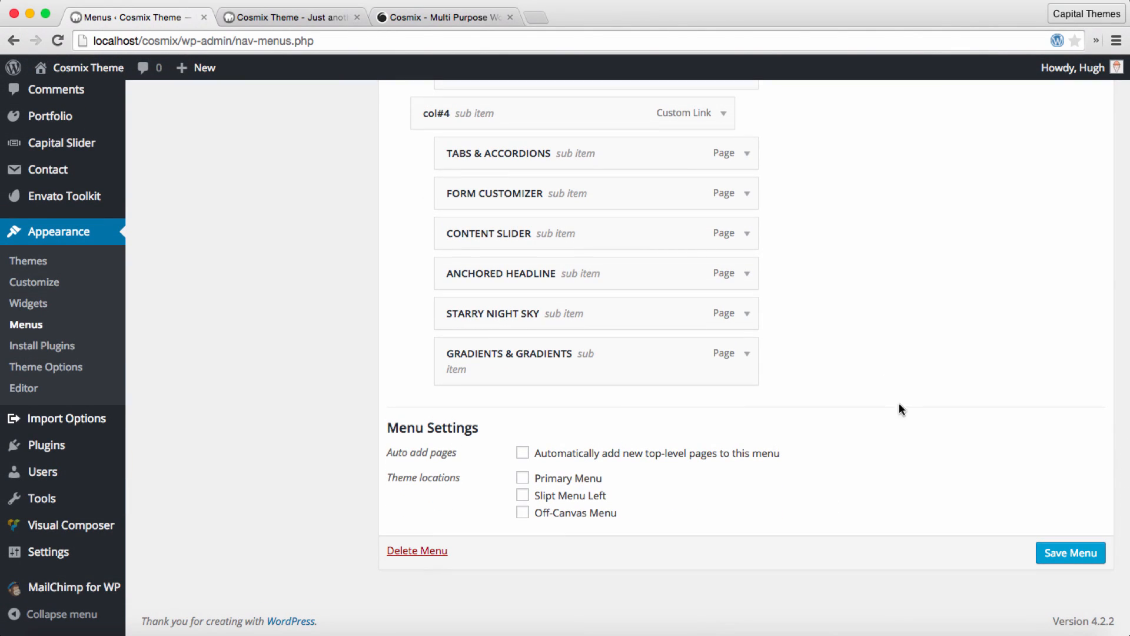
pyautogui.scroll(20, 900, 401)
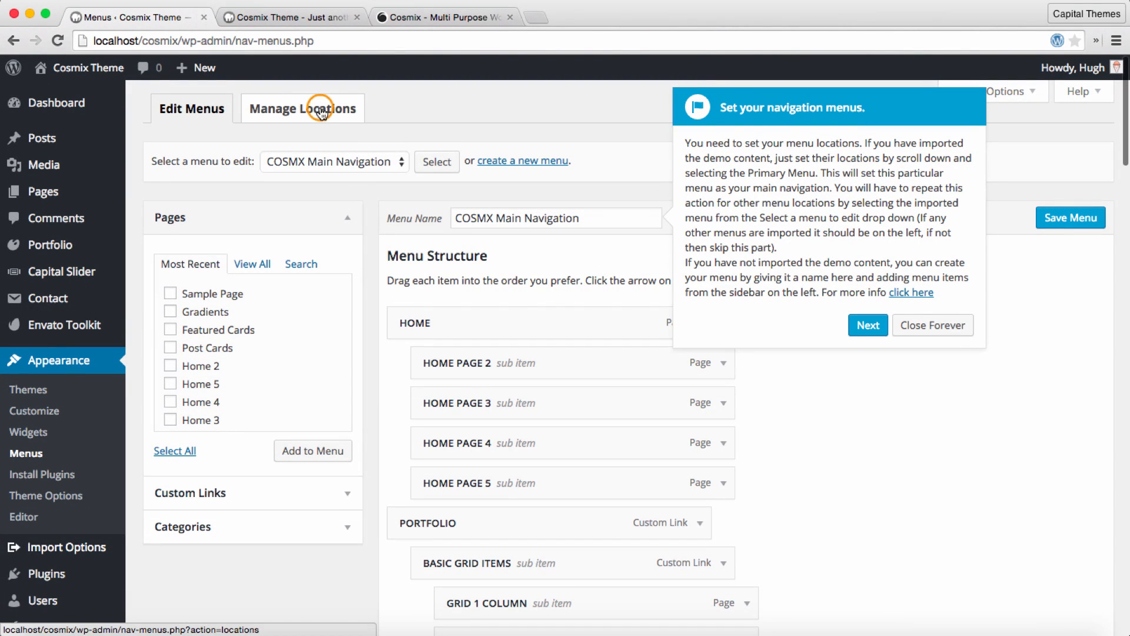
# Step: Assign COSMX Main Navigation to Primary Menu, Split Nav to Slipt Menu Left and Off Canvas Menu to Off-Canvas Menu, and save the locations
pyautogui.click(365, 112)
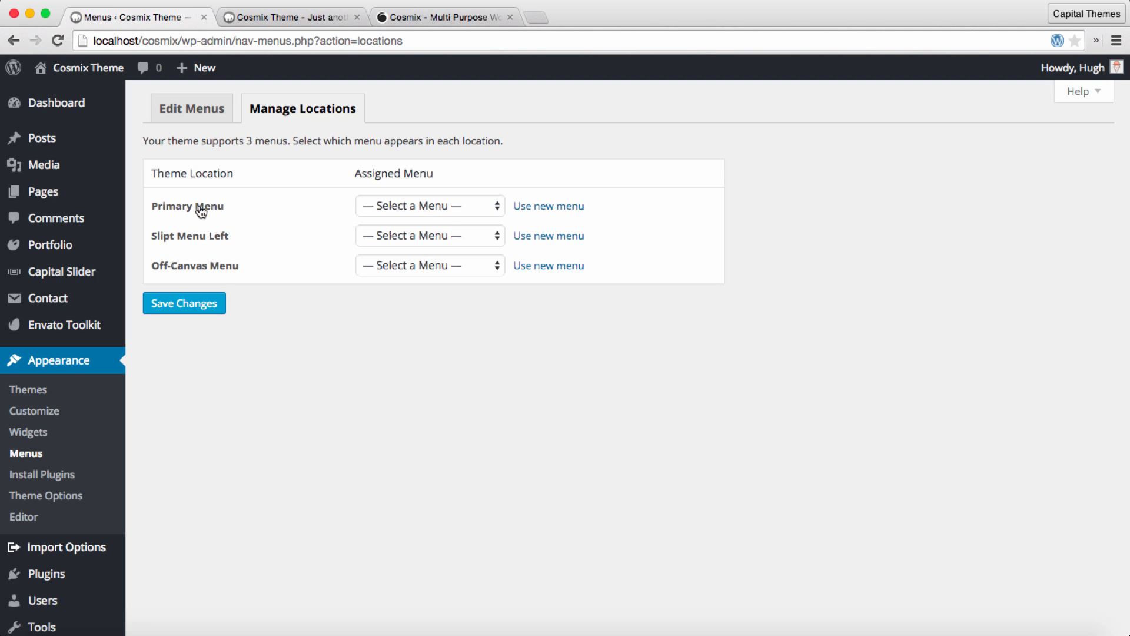
pyautogui.click(454, 206)
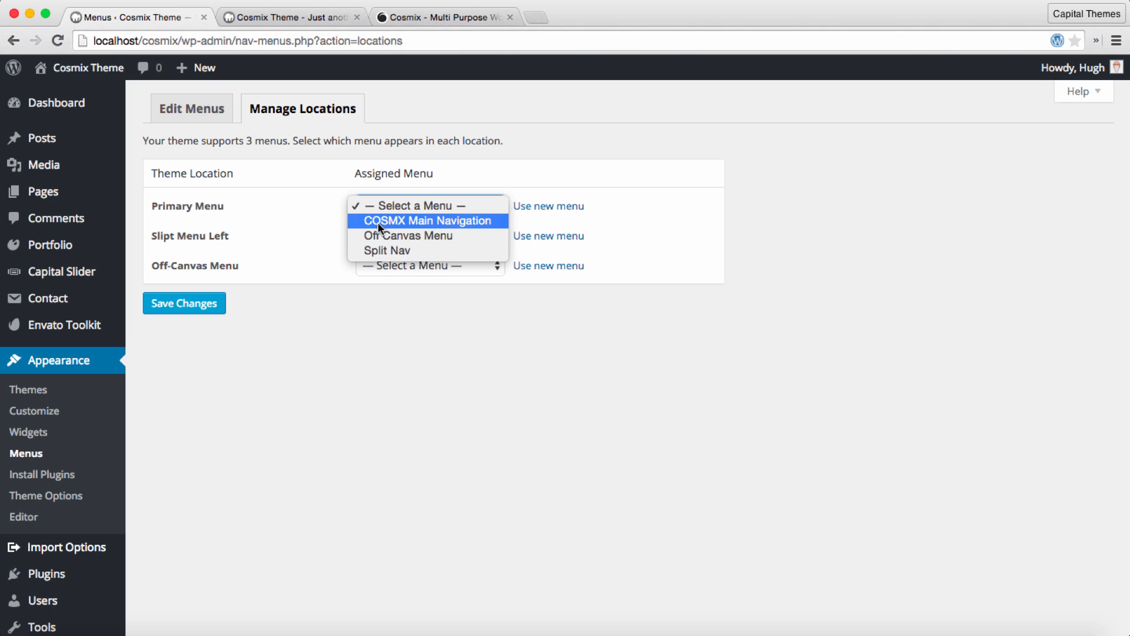
pyautogui.click(461, 220)
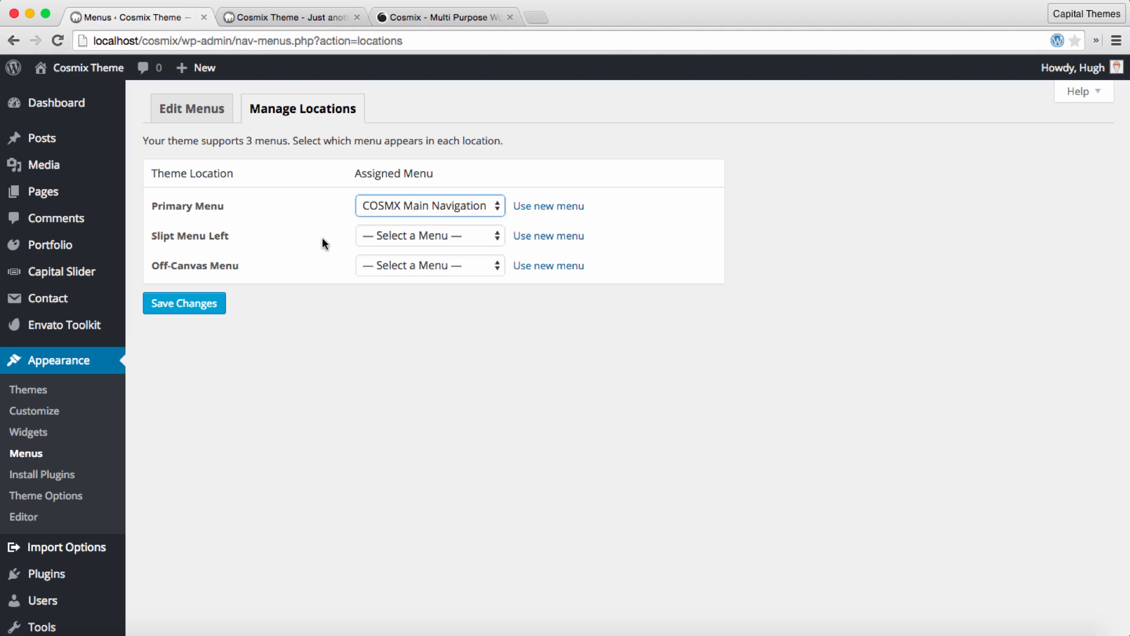
pyautogui.click(407, 236)
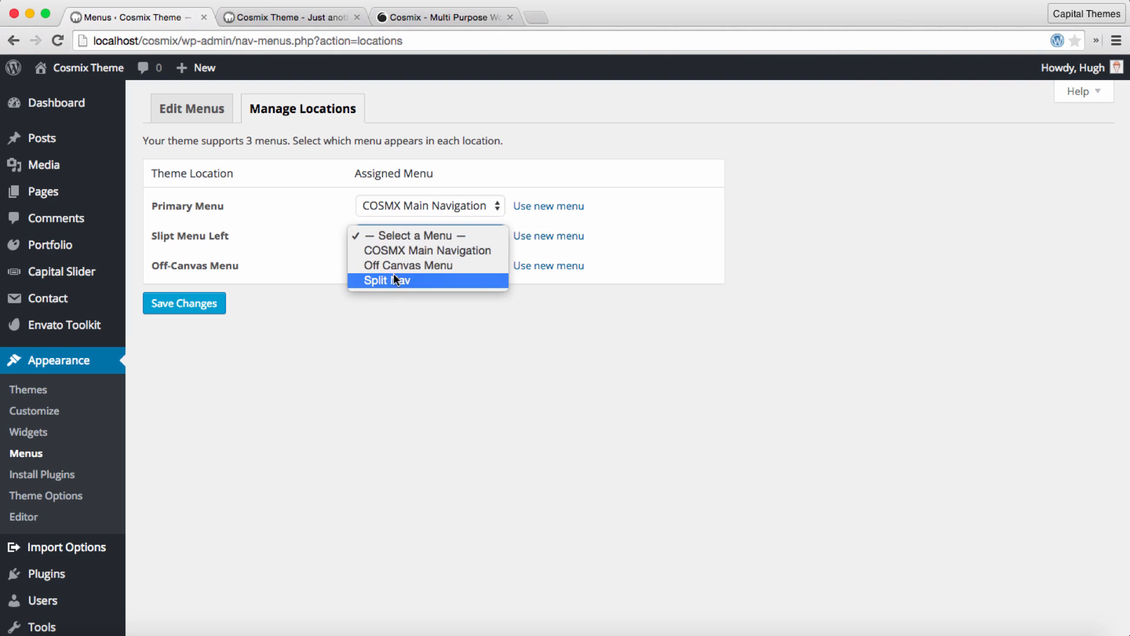
pyautogui.click(412, 281)
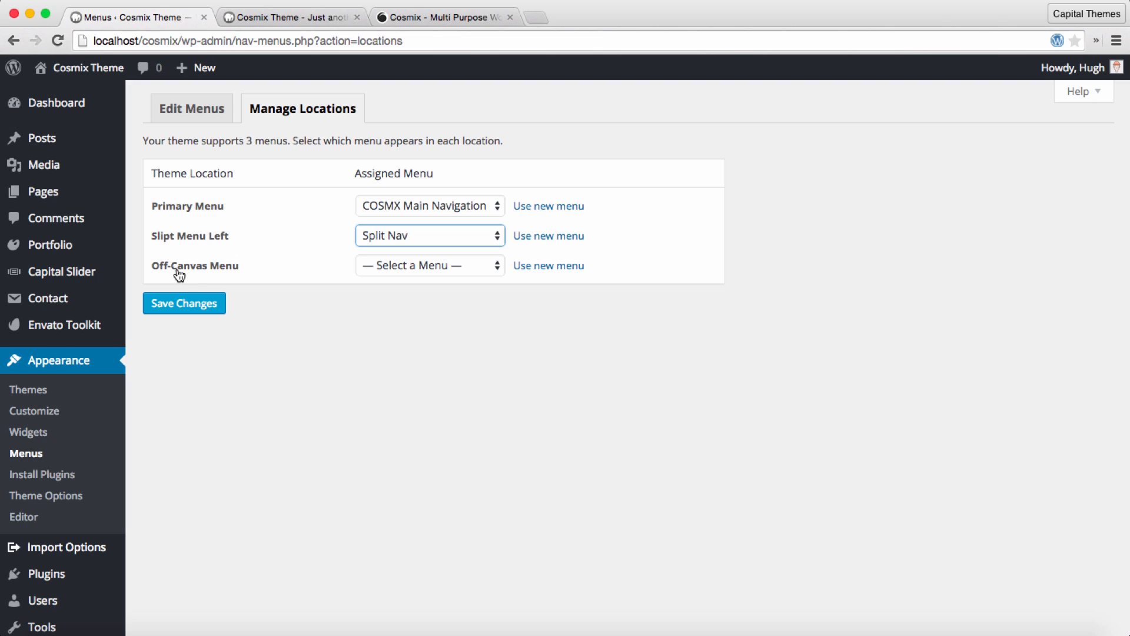
pyautogui.click(450, 266)
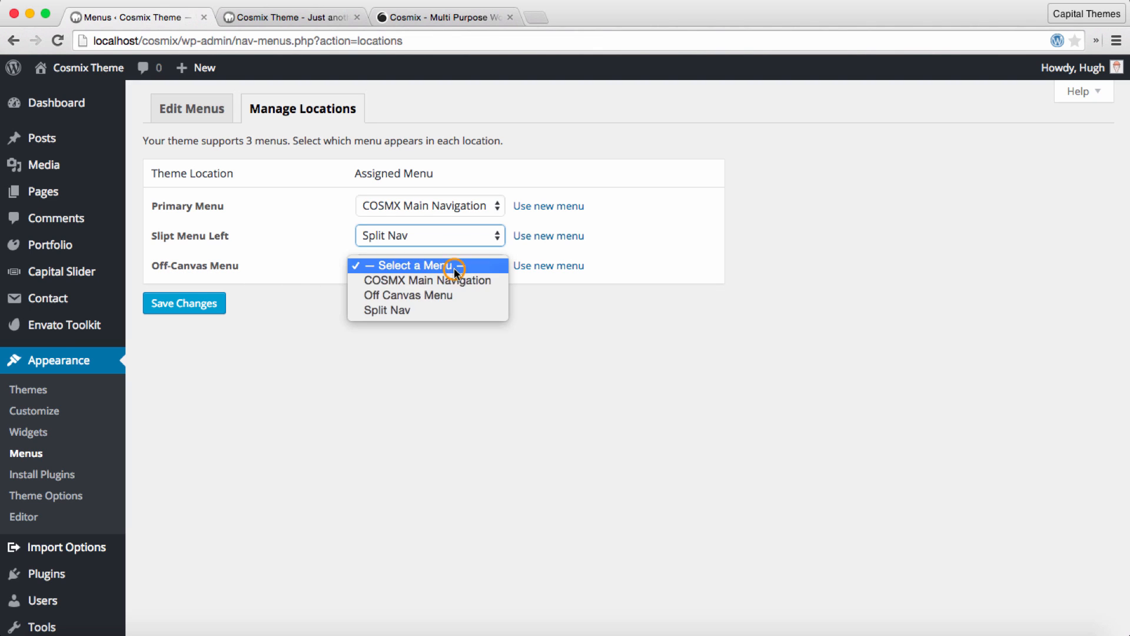
pyautogui.click(429, 295)
pyautogui.click(188, 306)
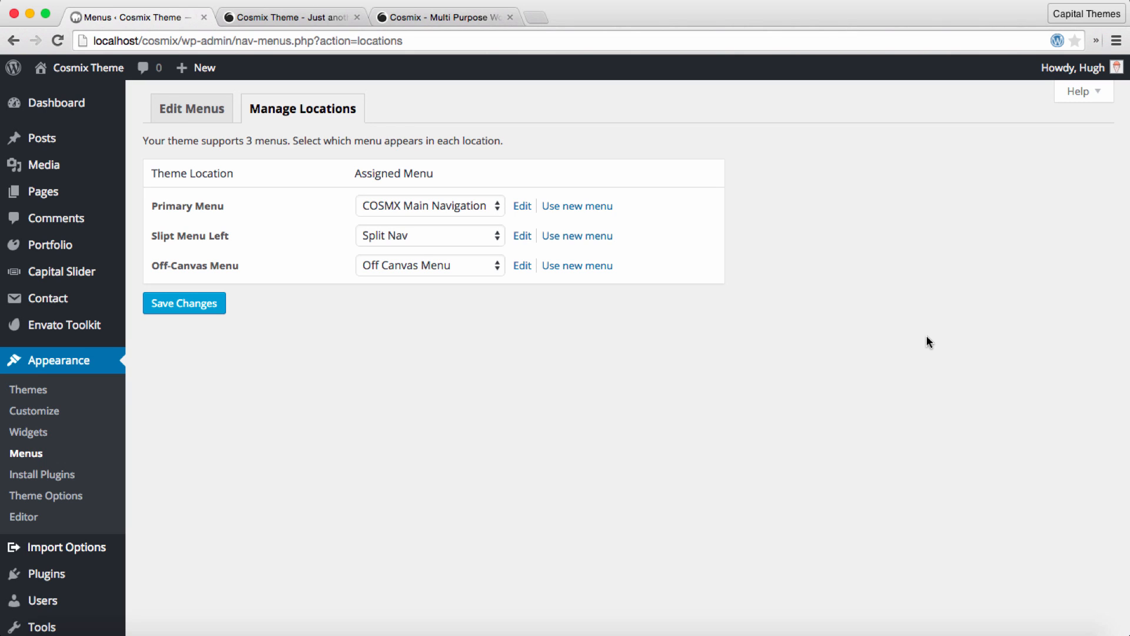
# Step: Return to menu editing, check the Portfolio mega menu on the live Cosmix demo site, and come back to the menu editor
pyautogui.click(187, 119)
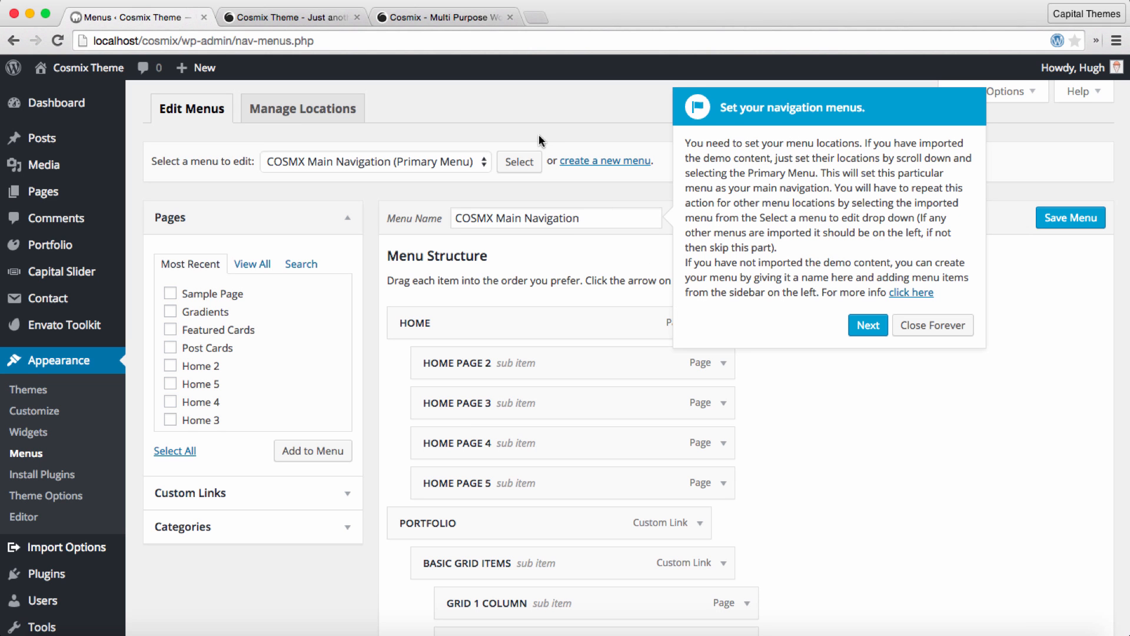
pyautogui.click(457, 19)
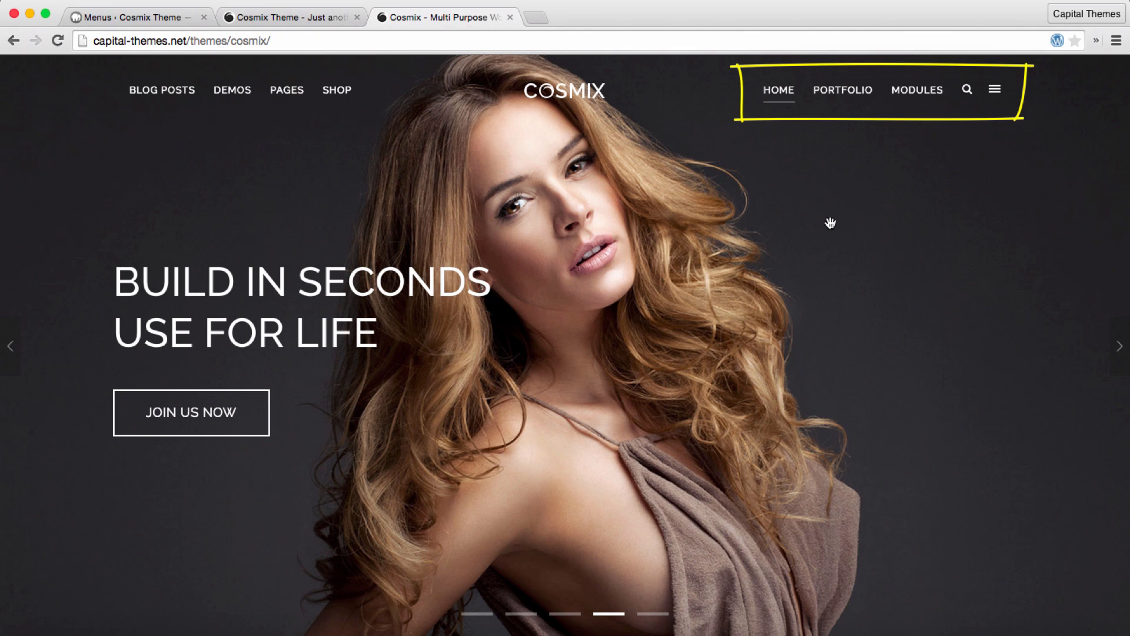
pyautogui.moveTo(845, 102)
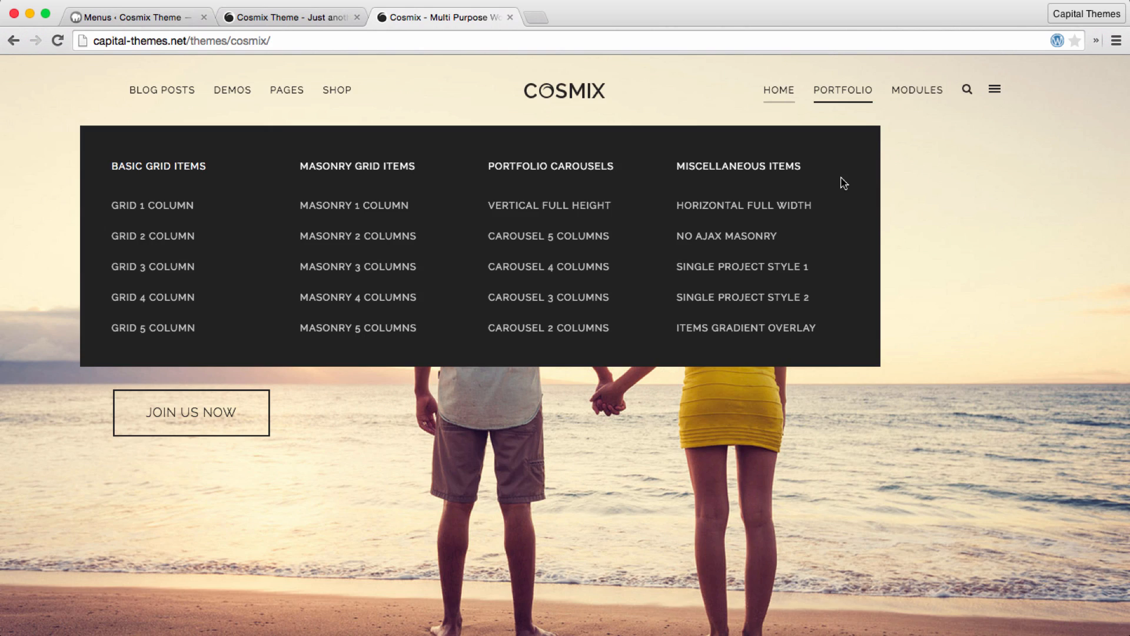
pyautogui.hotkey('ctrl', 'Tab')
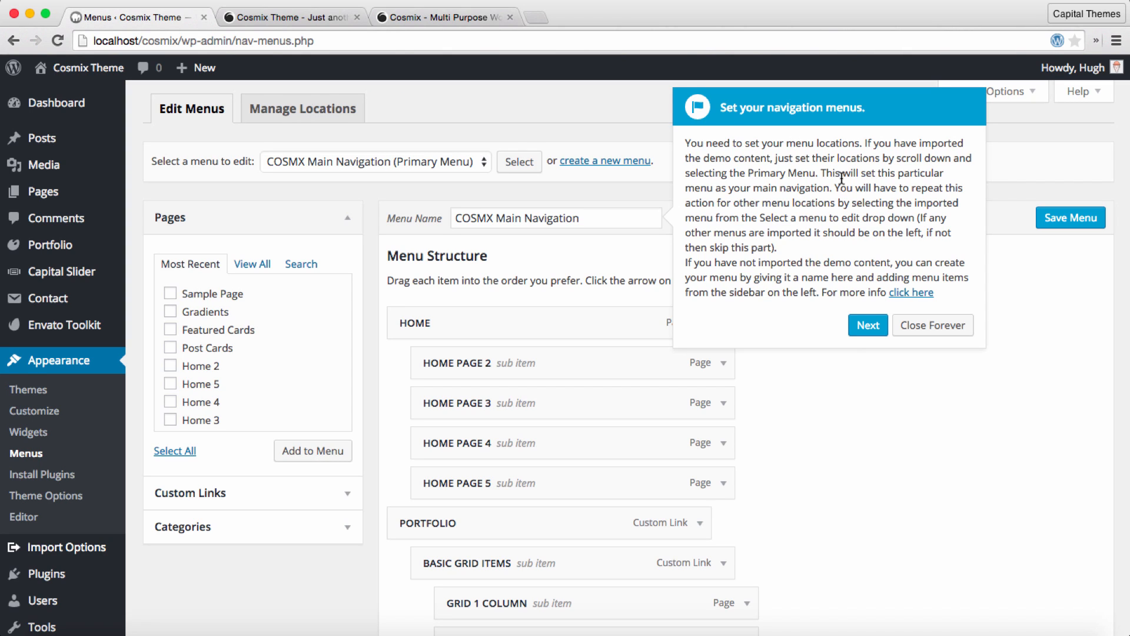
# Step: Make the PORTFOLIO item of COSMX Main Navigation a mega menu and save the menu
pyautogui.scroll(-5, 852, 359)
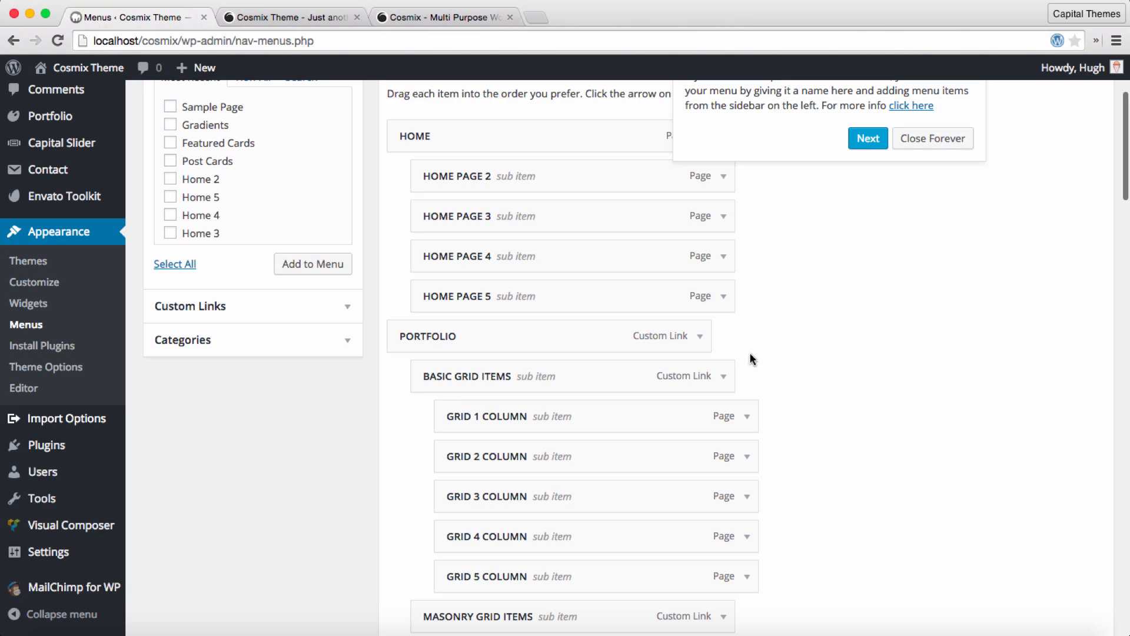
pyautogui.scroll(-2, 710, 333)
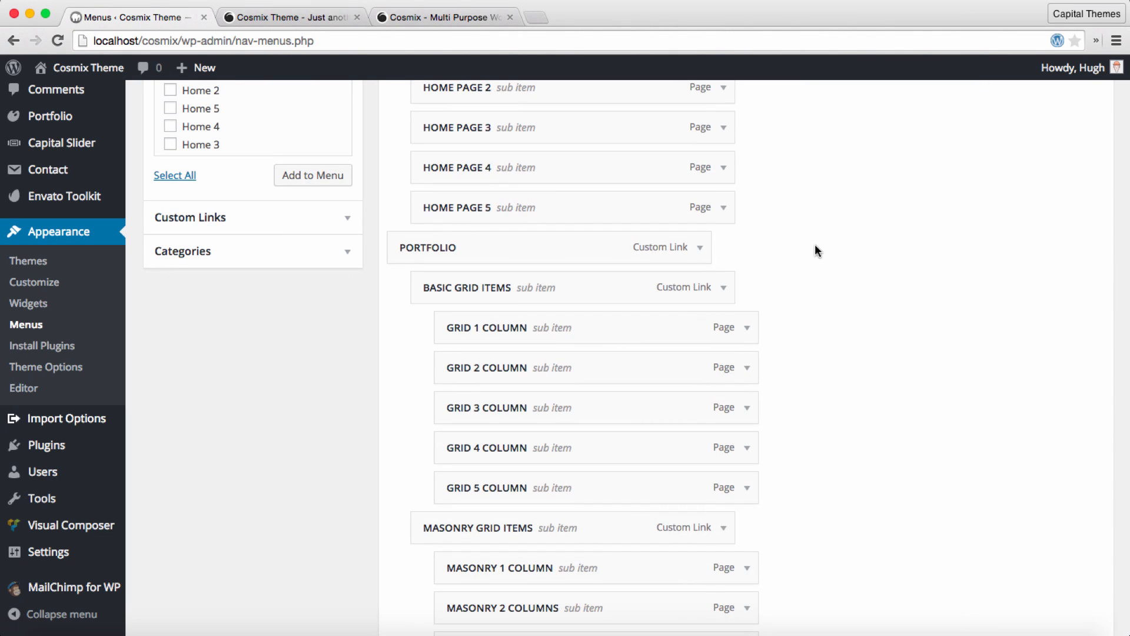
pyautogui.click(700, 251)
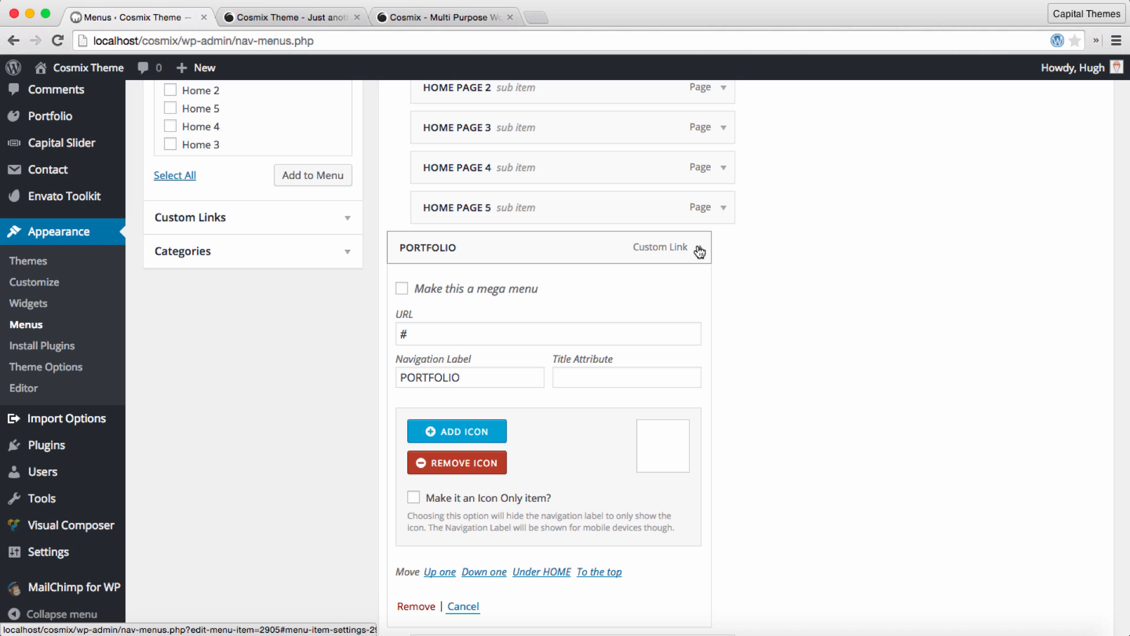
pyautogui.scroll(-2, 699, 252)
pyautogui.click(440, 231)
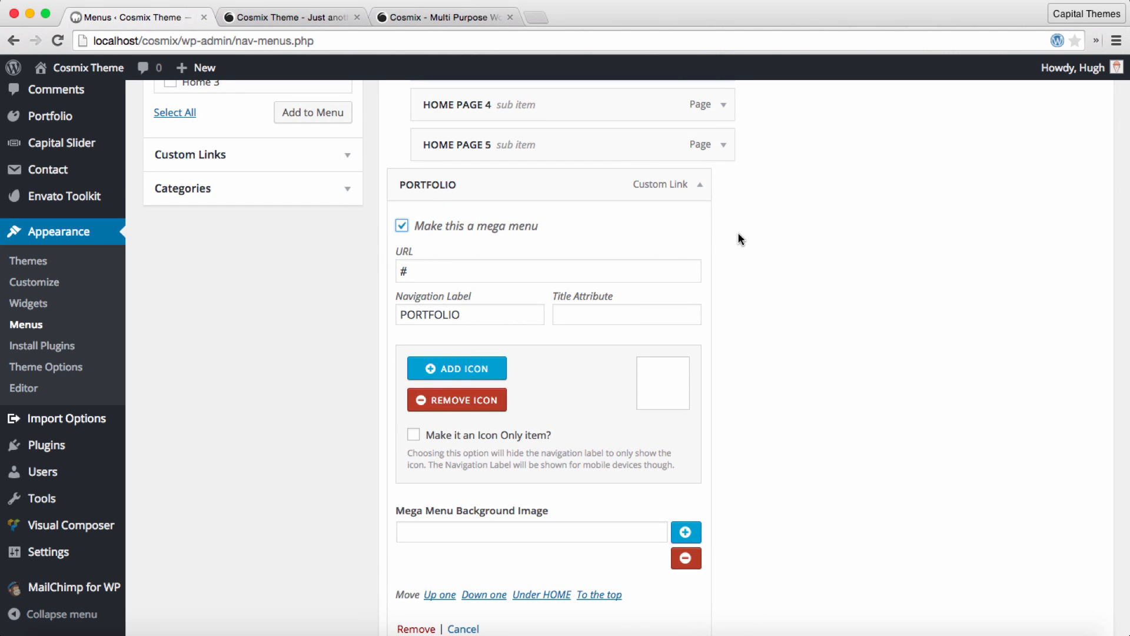
pyautogui.click(700, 186)
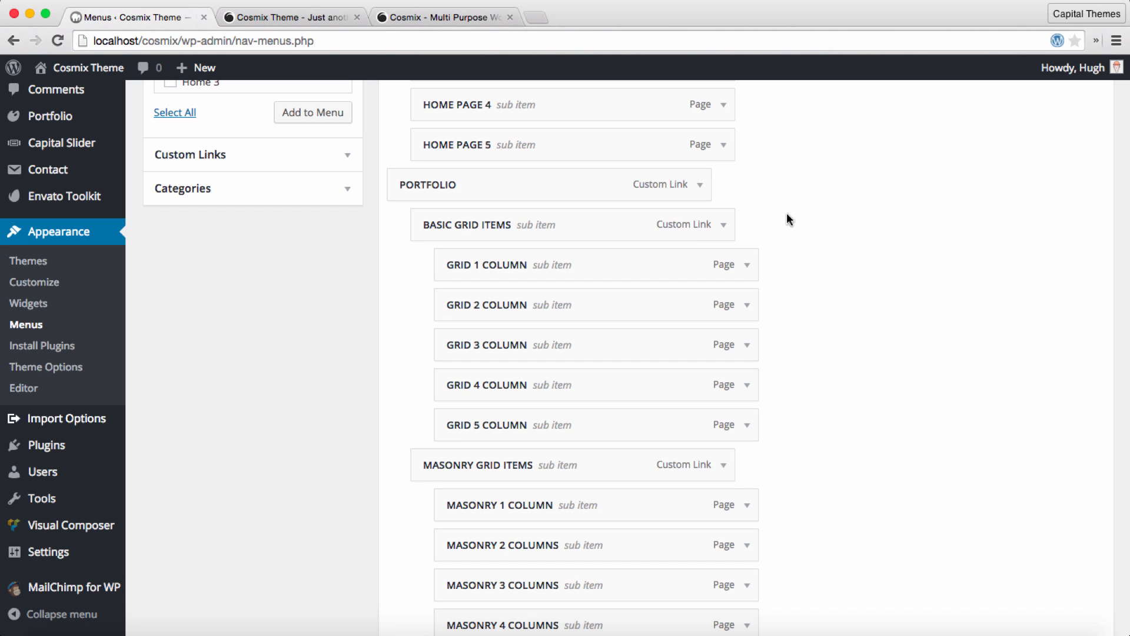
pyautogui.scroll(6, 834, 213)
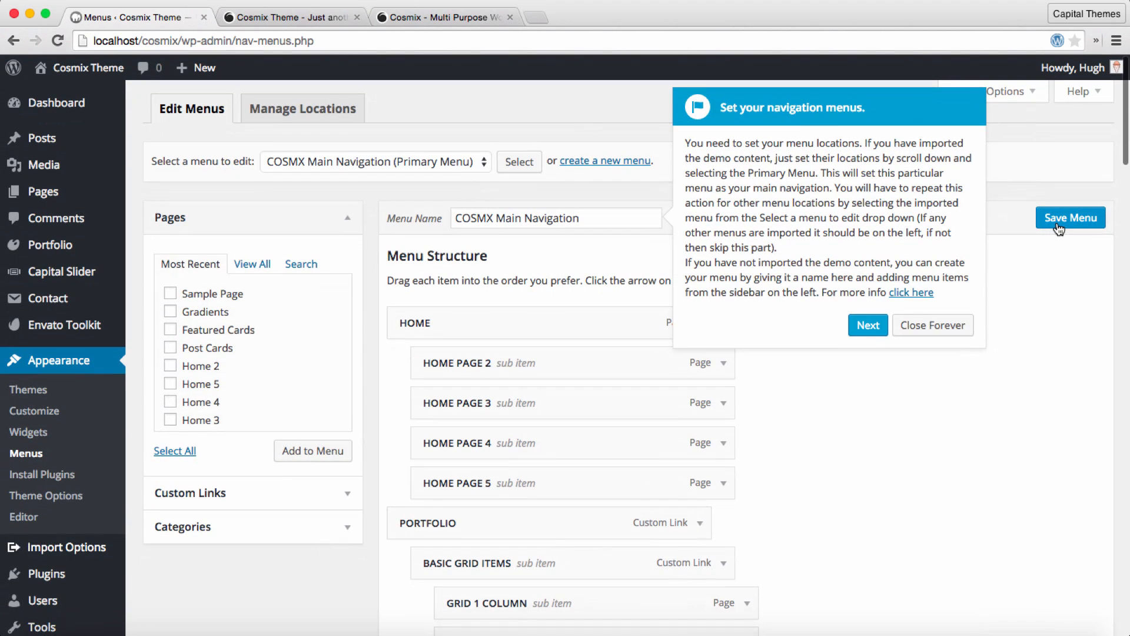
pyautogui.click(1057, 219)
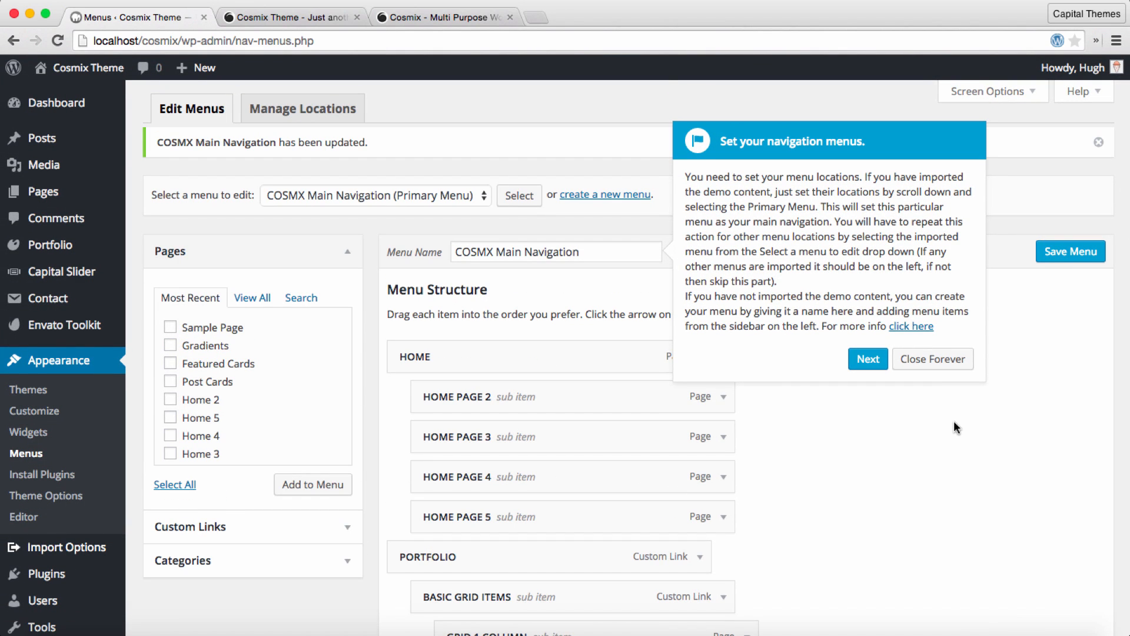
# Step: Continue the tour to its final Widgets stop, and review the local Cosmix site's front page in a new tab
pyautogui.click(868, 359)
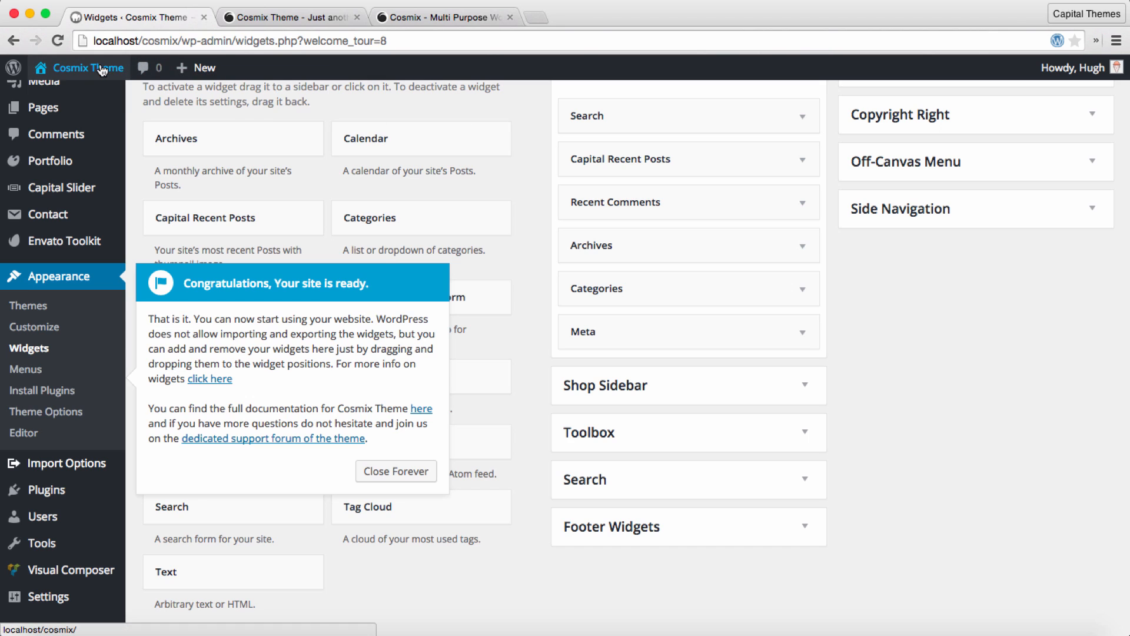
pyautogui.moveTo(89, 67)
pyautogui.keyDown('super'); pyautogui.click(102, 103); pyautogui.keyUp('super')
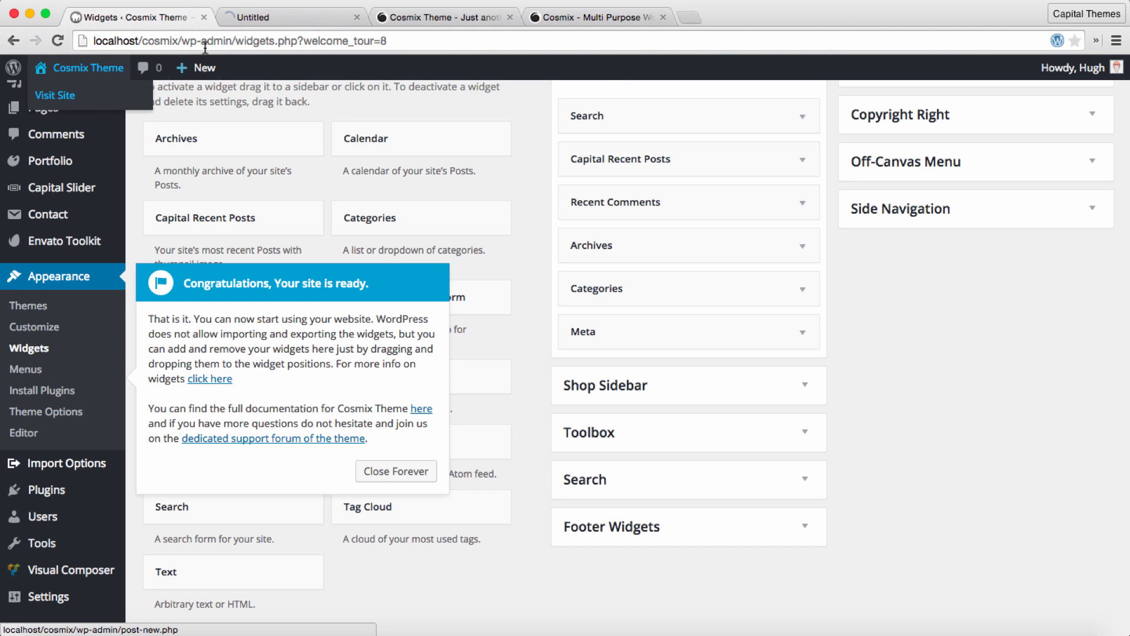
pyautogui.click(262, 20)
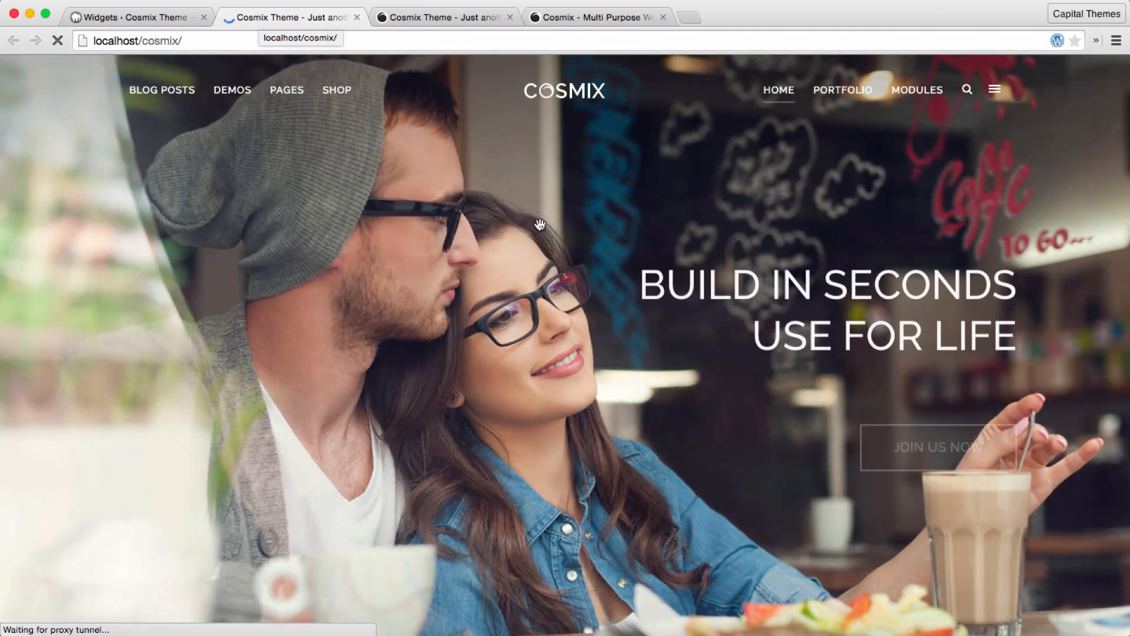
pyautogui.scroll(-8, 586, 296)
pyautogui.scroll(-15, 584, 291)
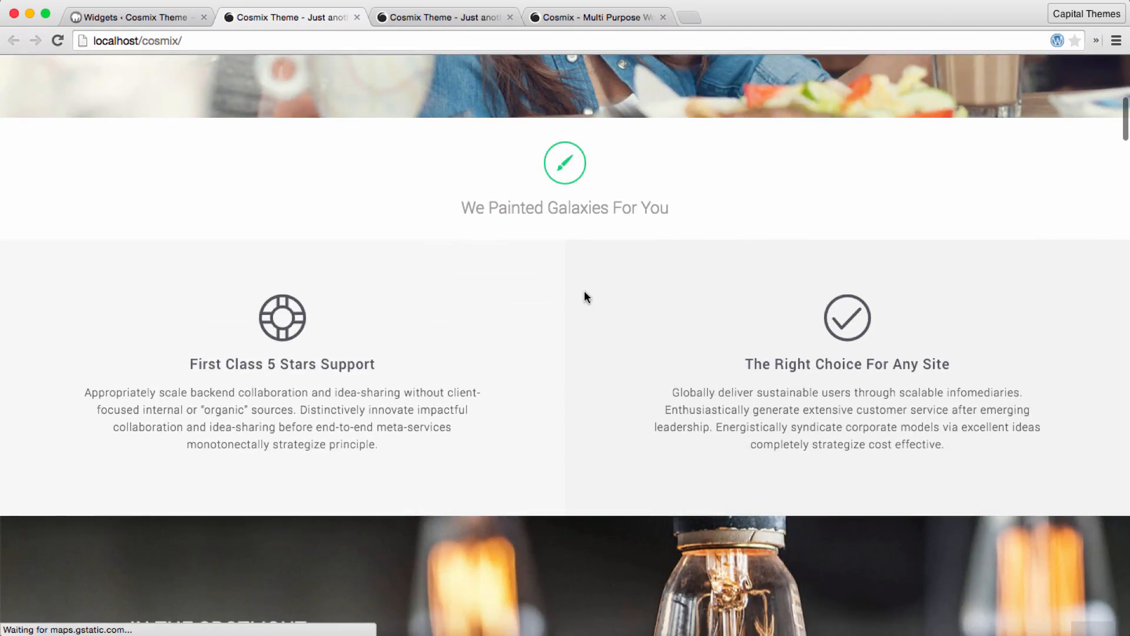
pyautogui.scroll(-12, 585, 291)
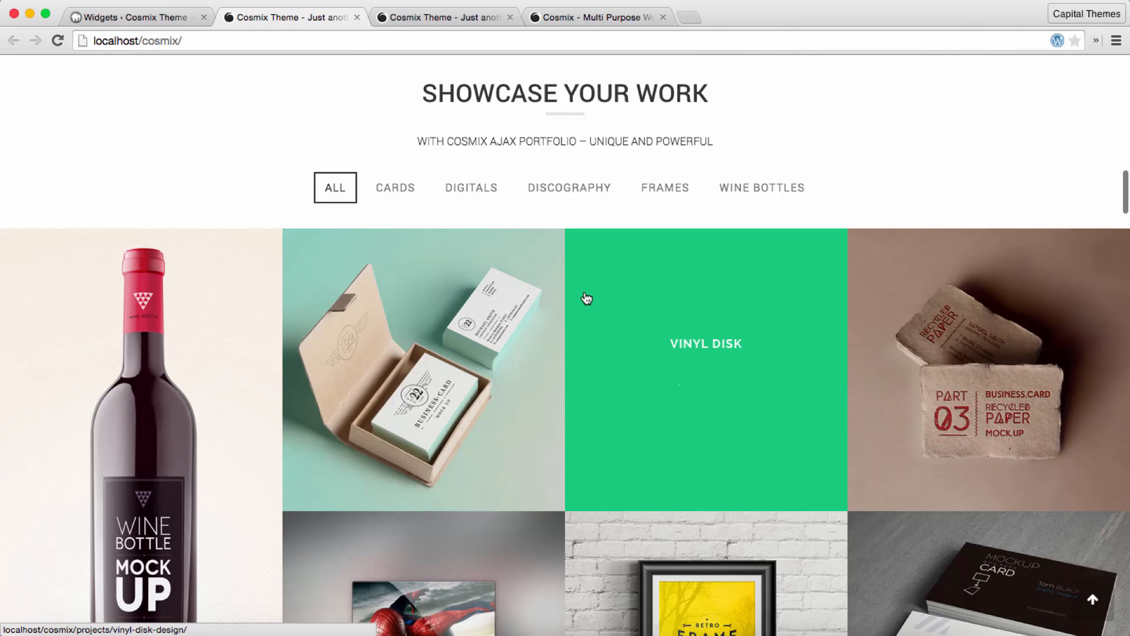
pyautogui.scroll(-15, 584, 292)
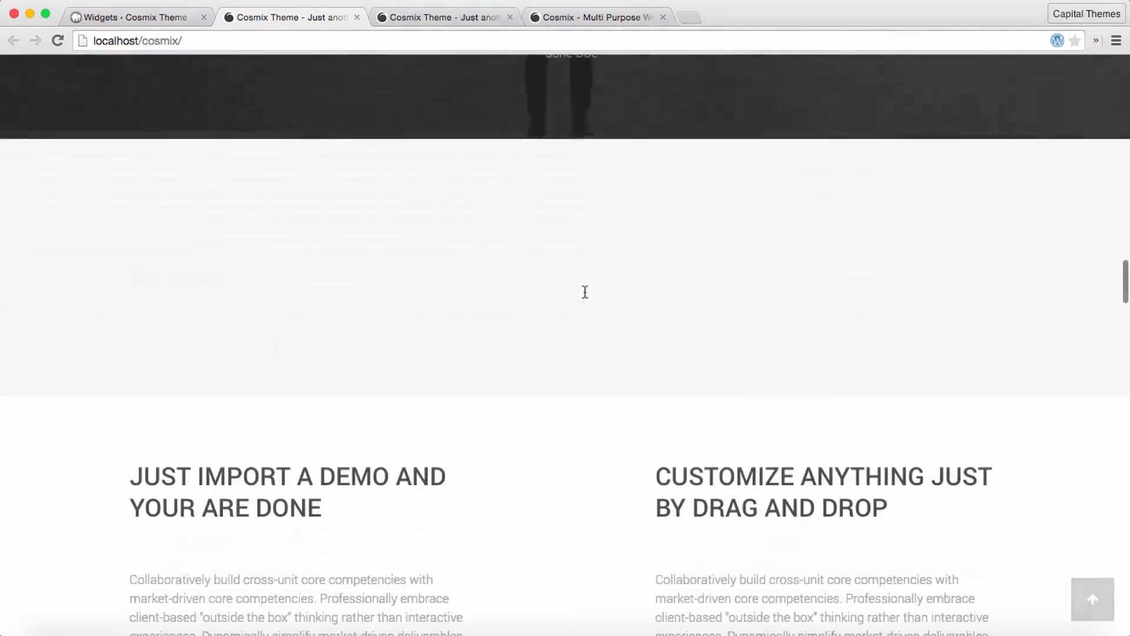